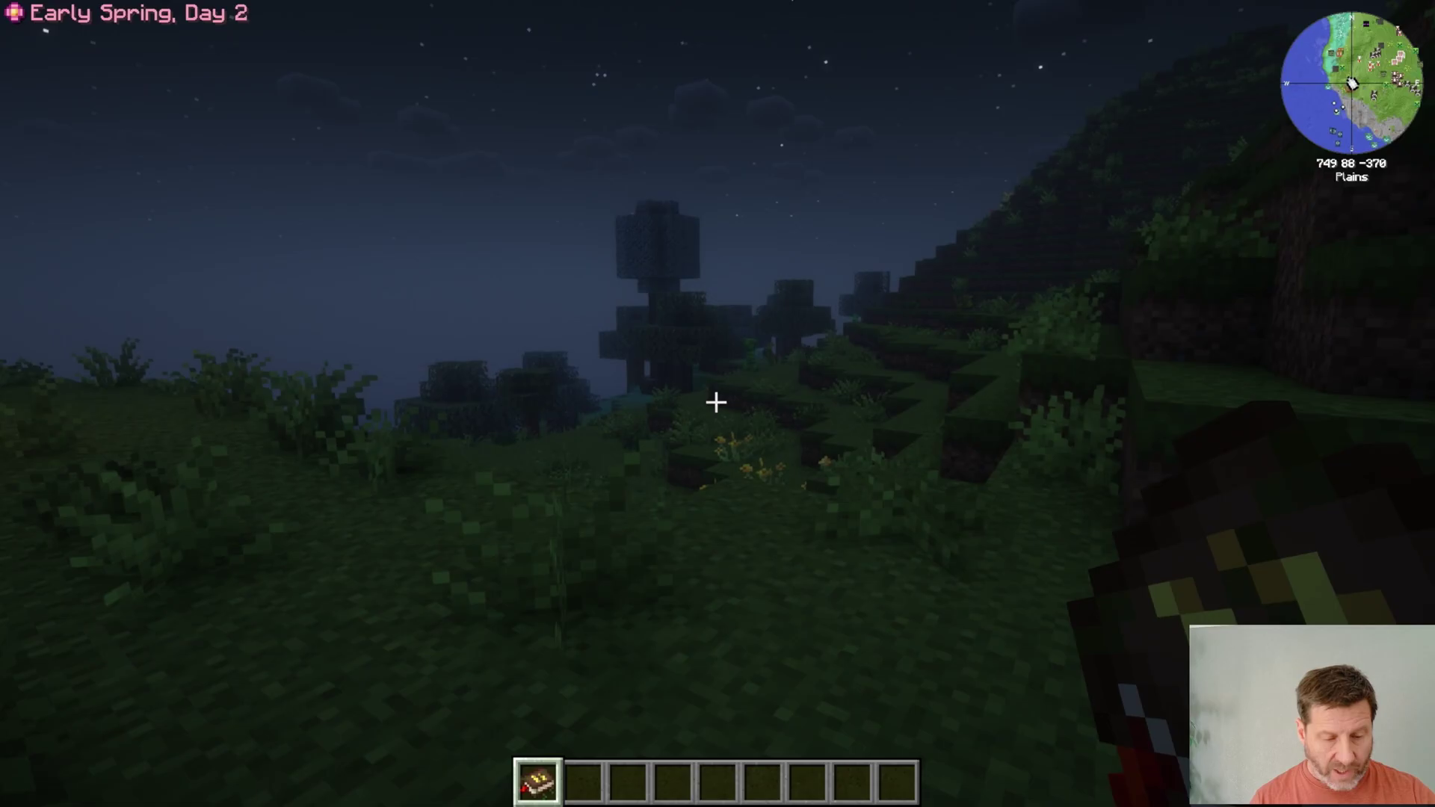
- Show the F3 debug overlay revealing the game renders on Intel Iris Xe Graphics, then hide it
key(F3)
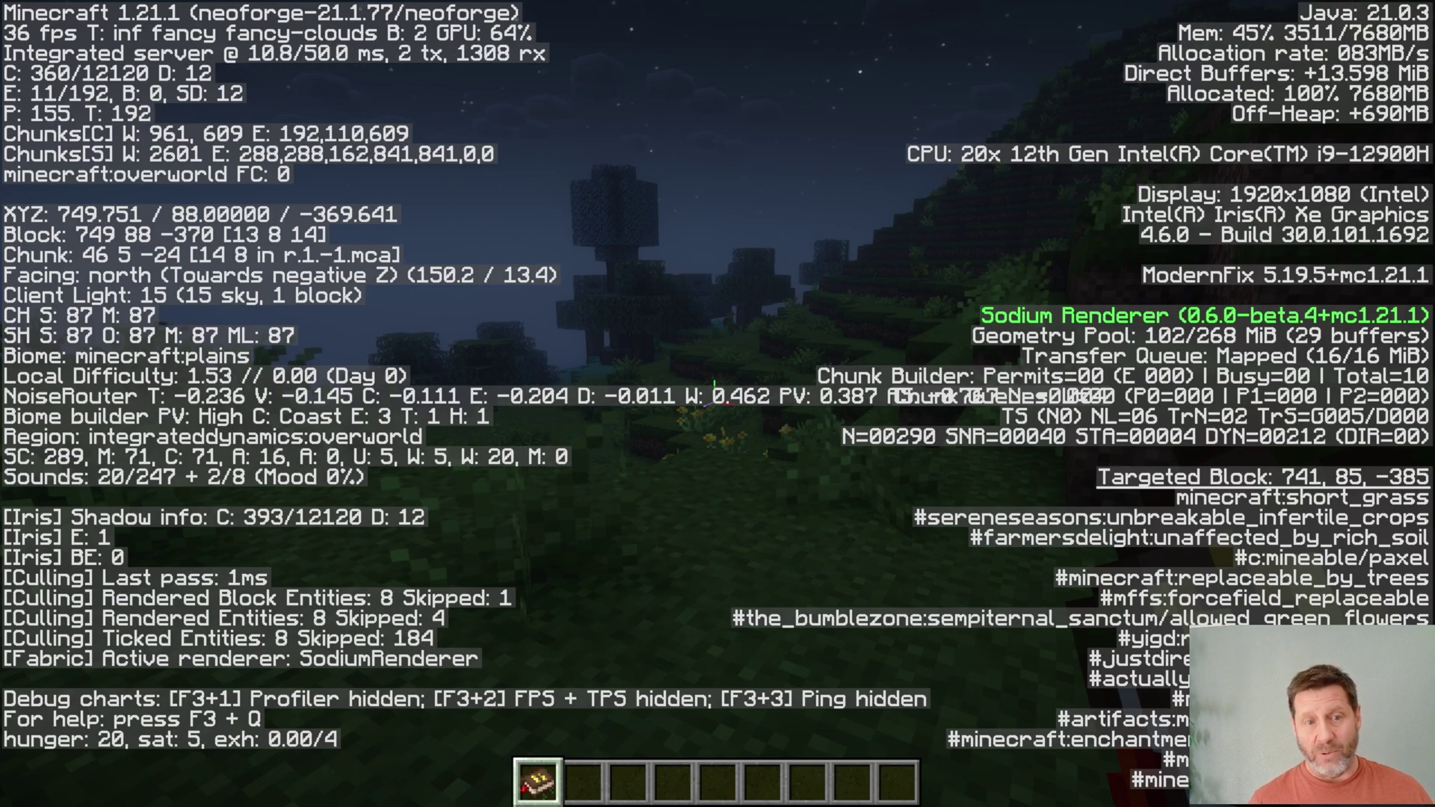
key(F3)
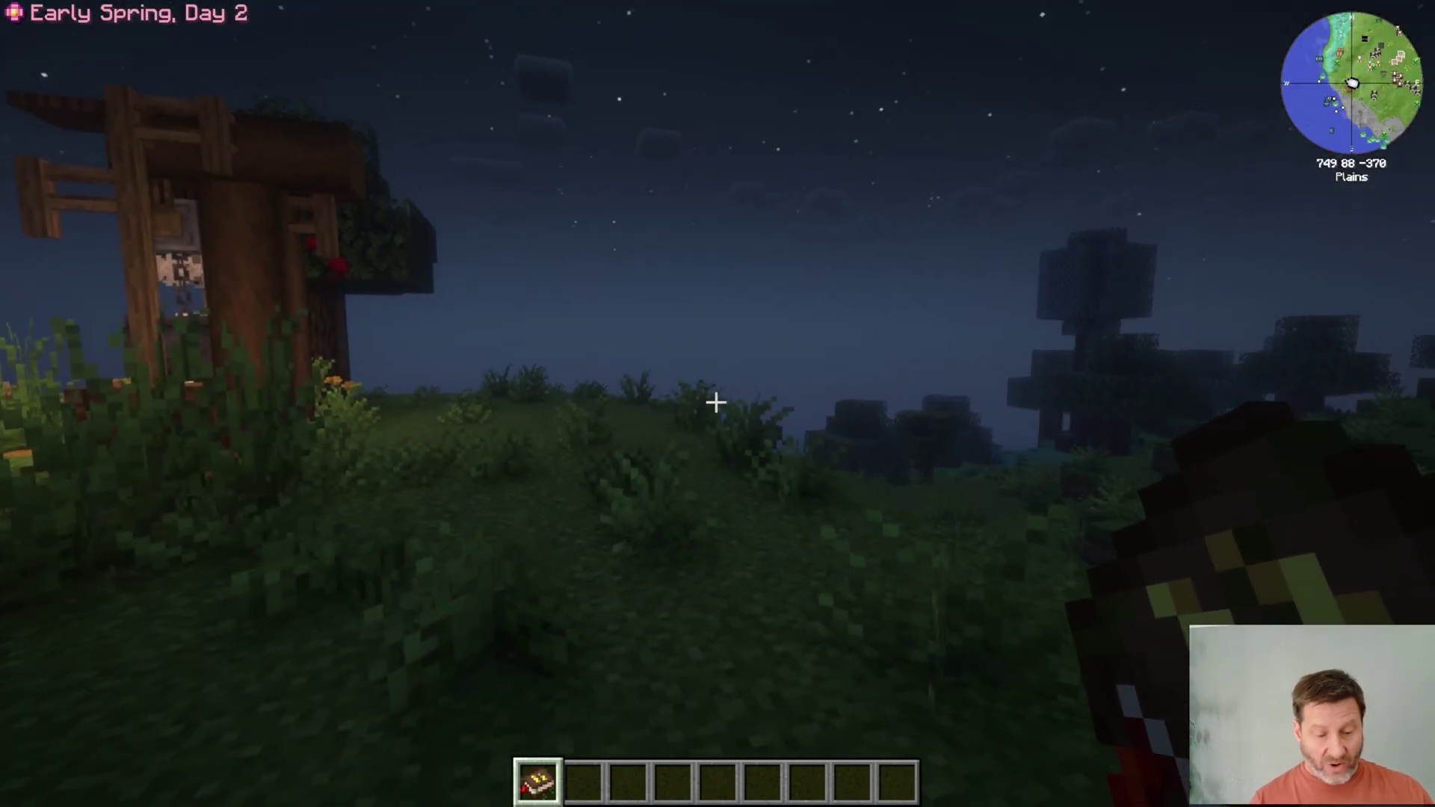
- Walk around the world past the structure, hillside and brick wall, then show the debug overlay again
key(w)
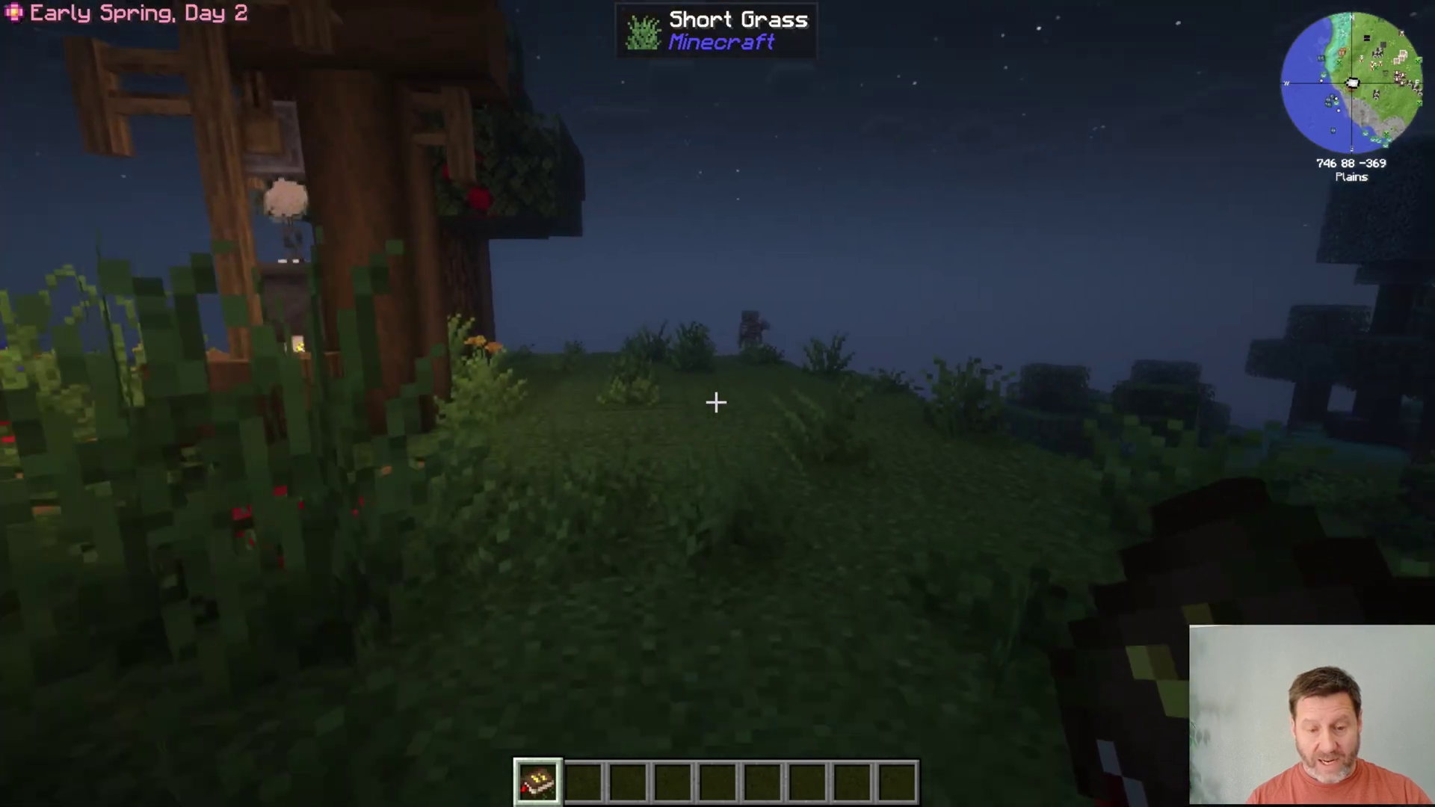
key(w)
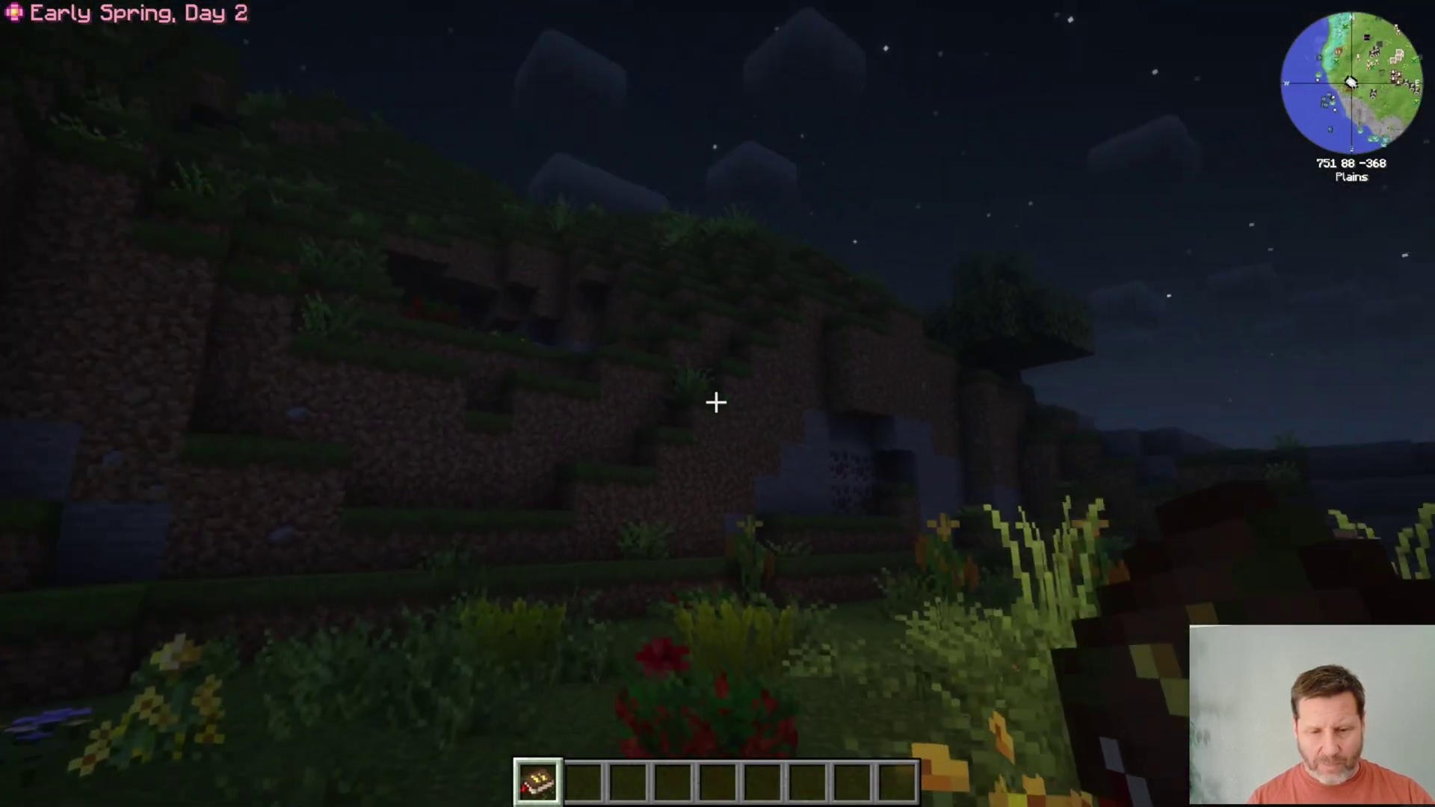
key(w)
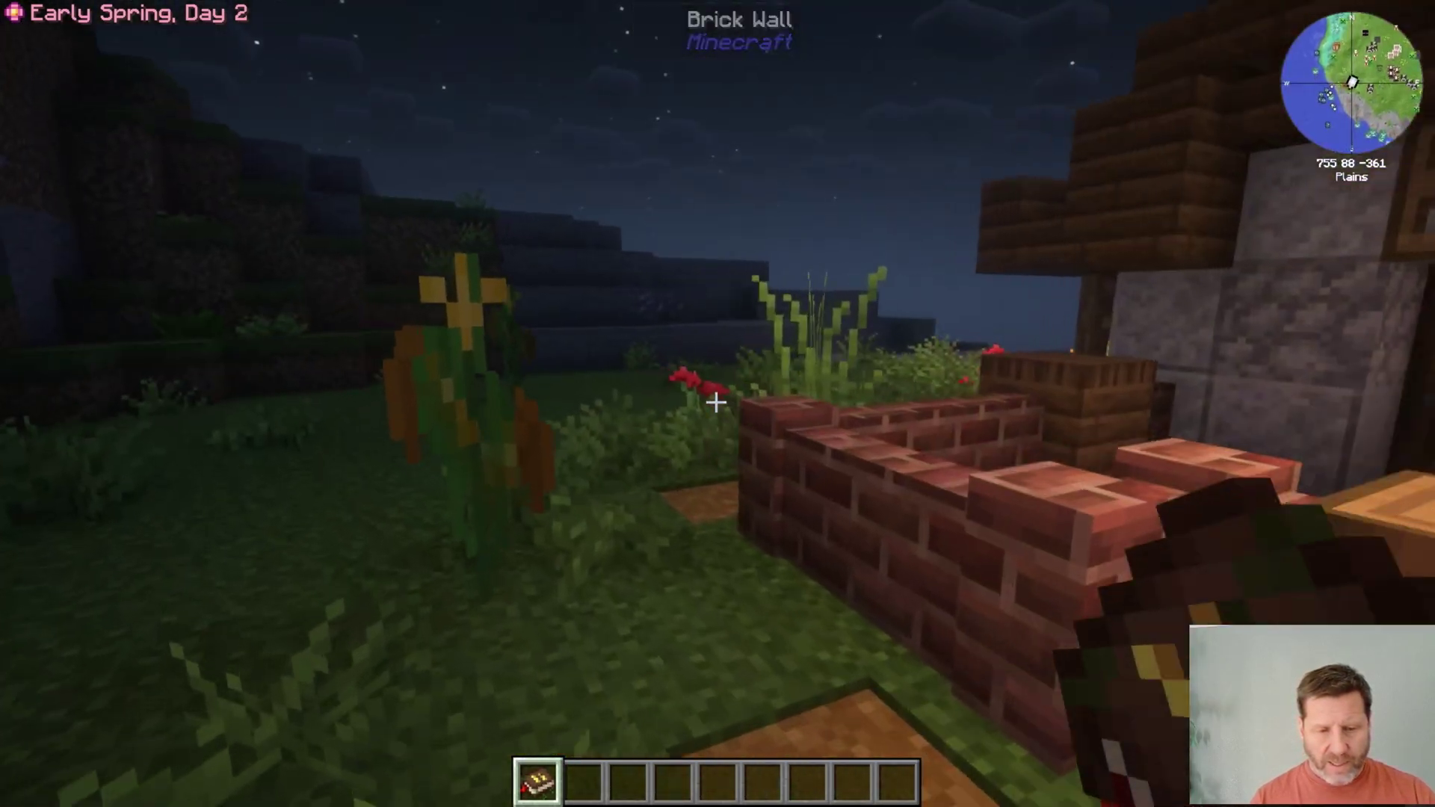
key(w)
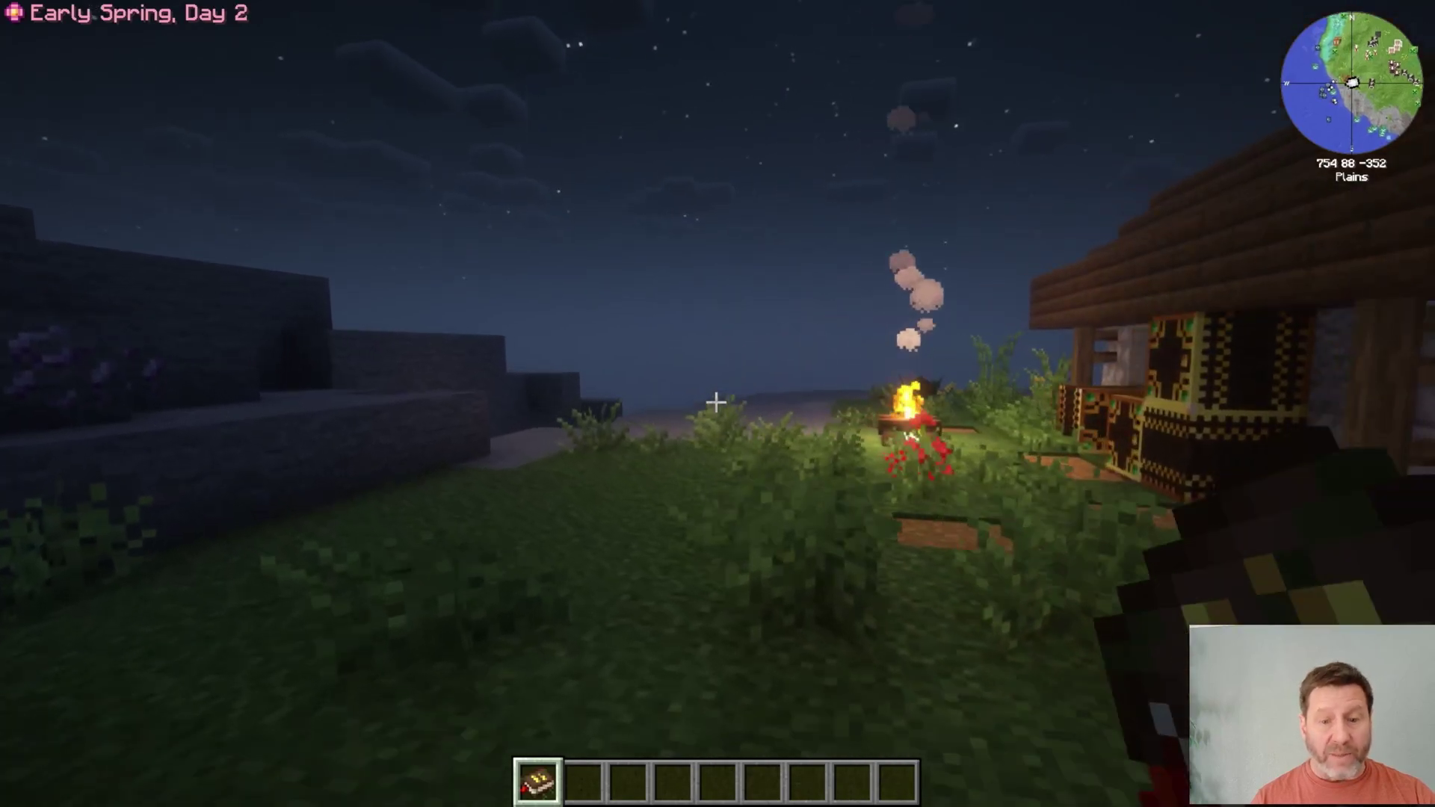
key(F3)
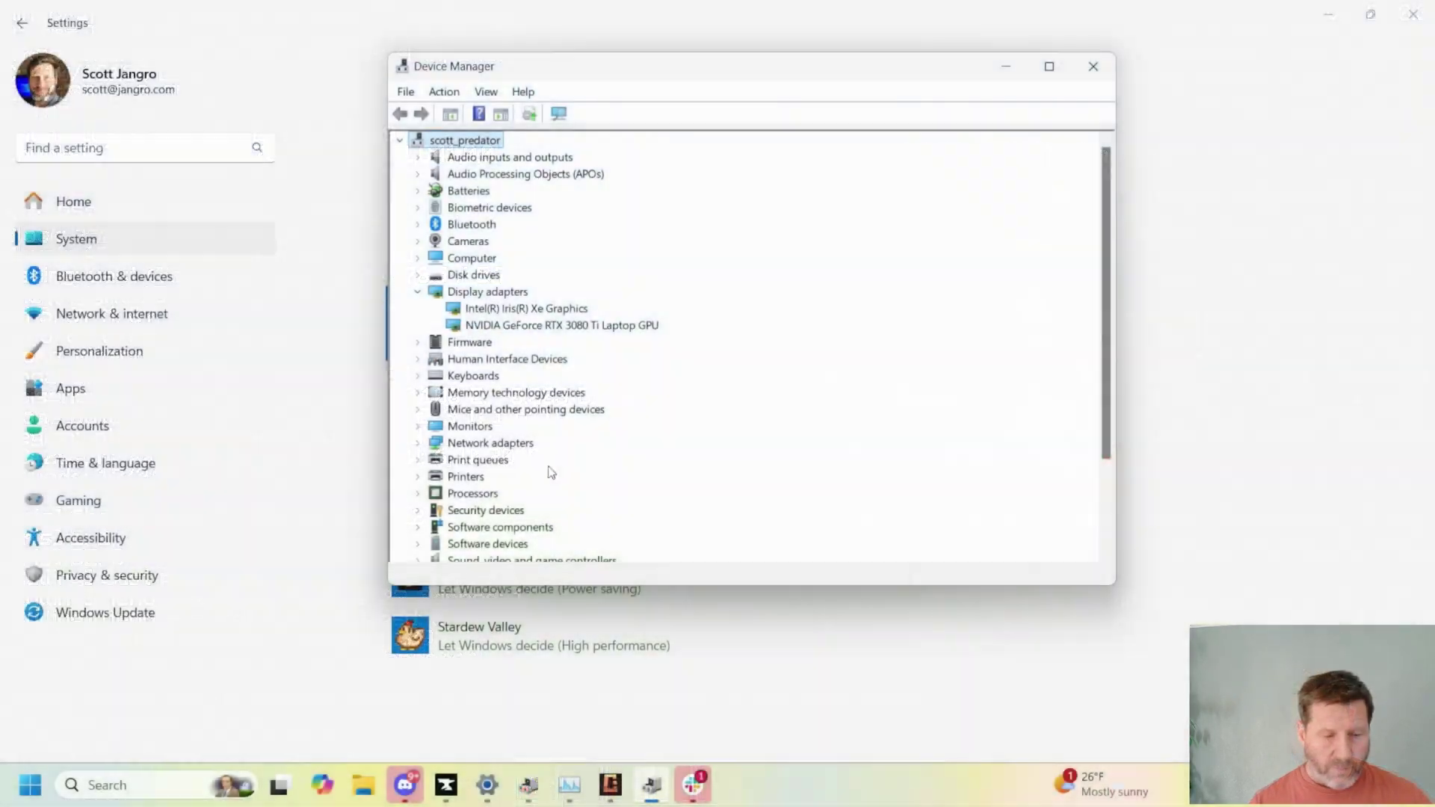
- Launch Device Manager from Windows search and expand Display adapters, listing Intel Iris Xe and NVIDIA RTX 3080 Ti
click(153, 785)
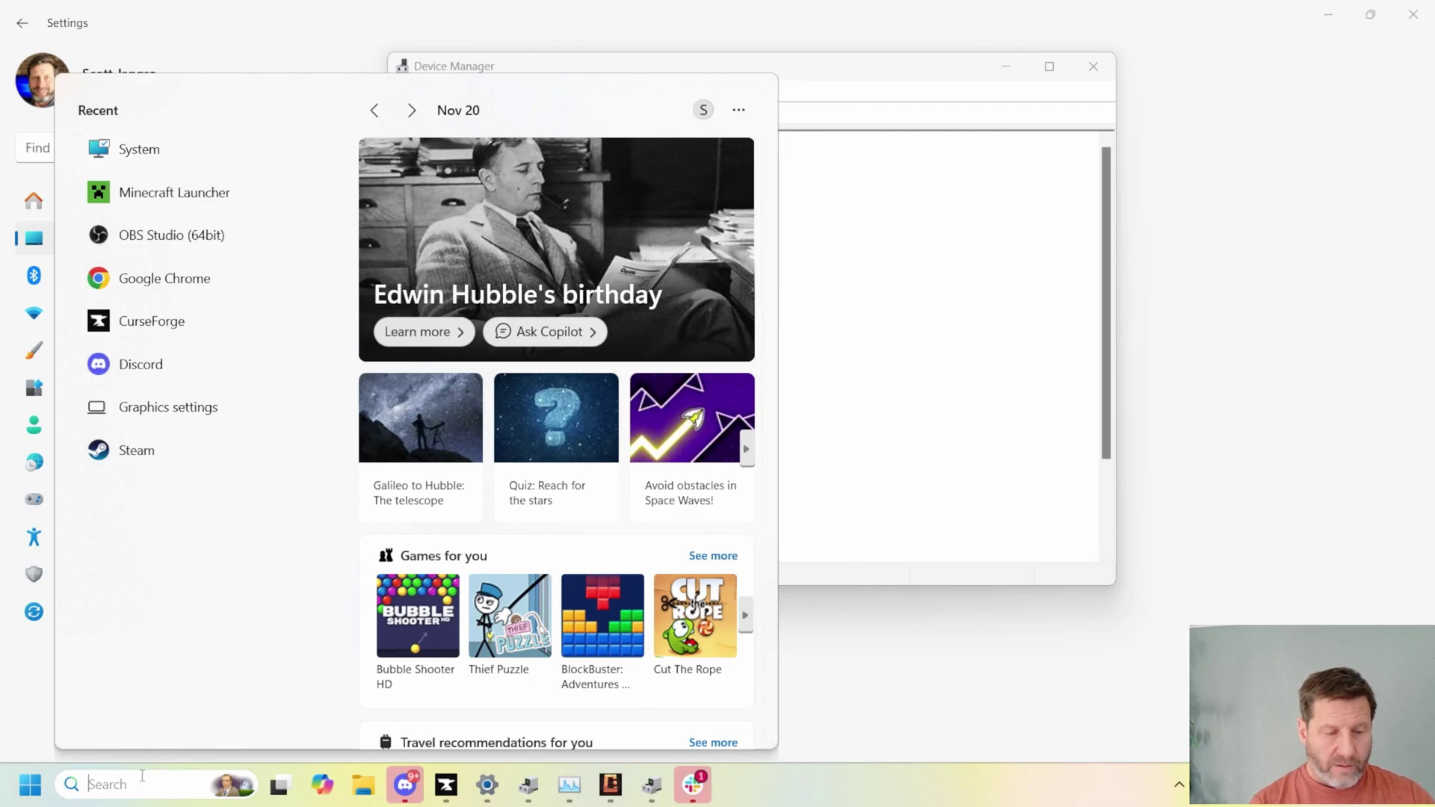
text(device)
click(200, 214)
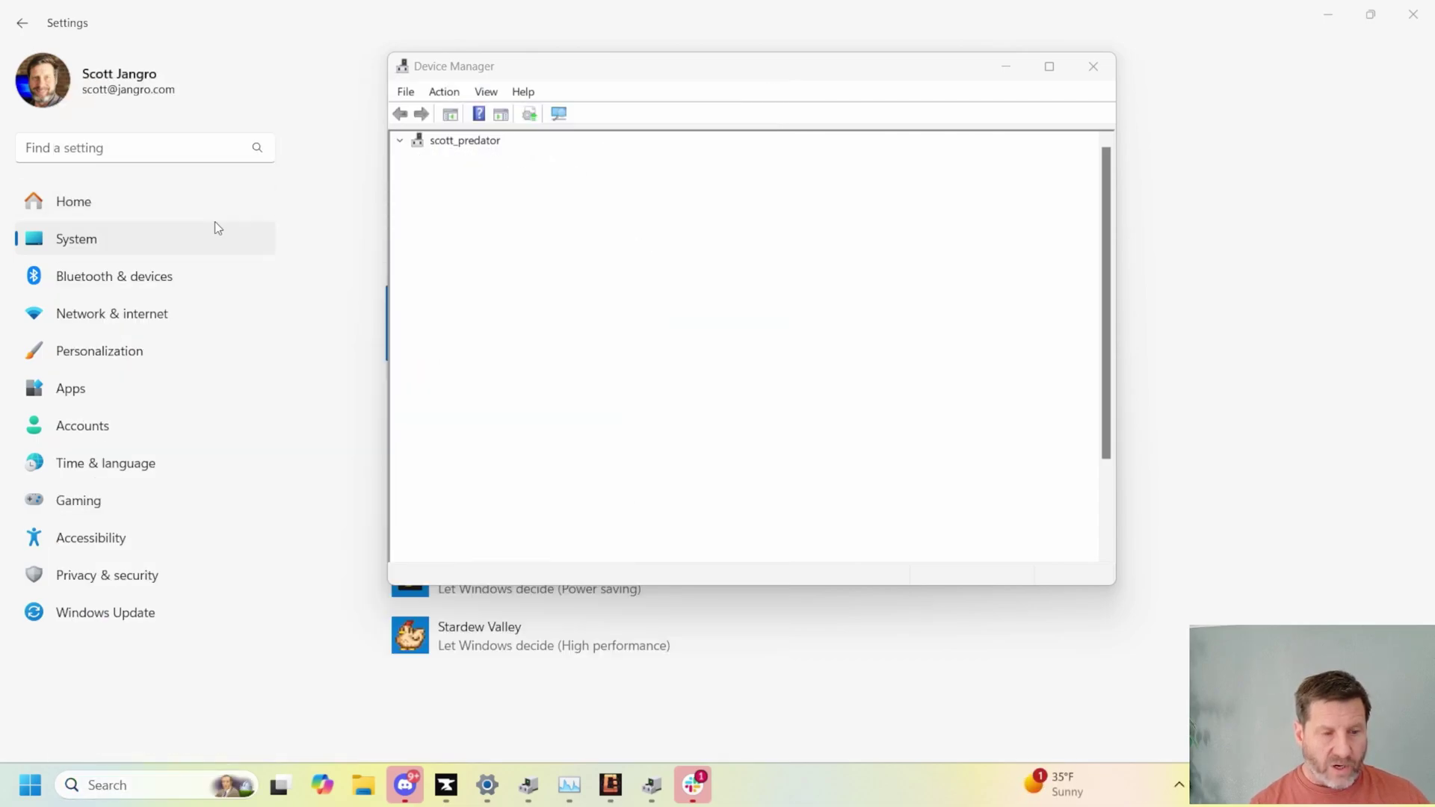
drag(446, 65, 791, 78)
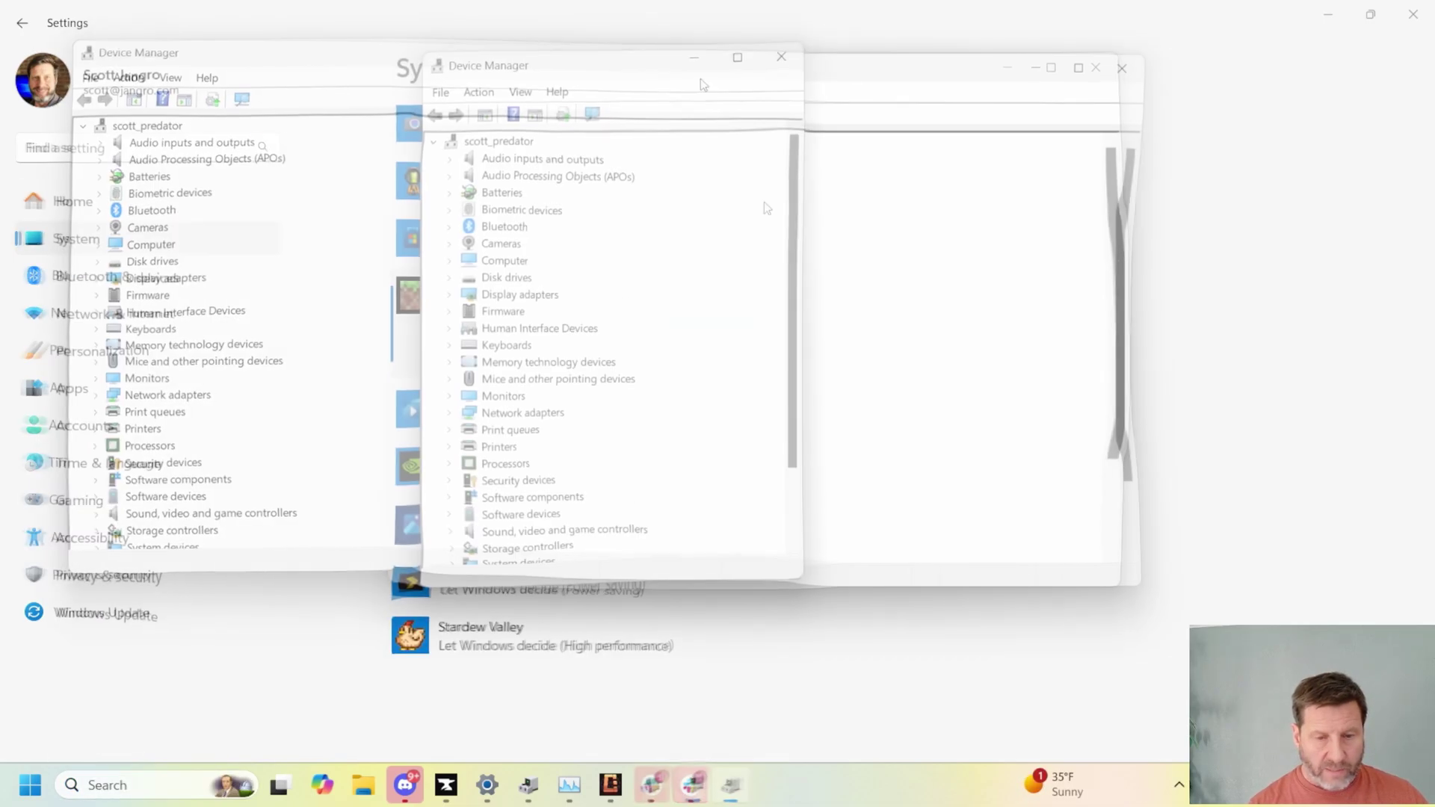
click(449, 294)
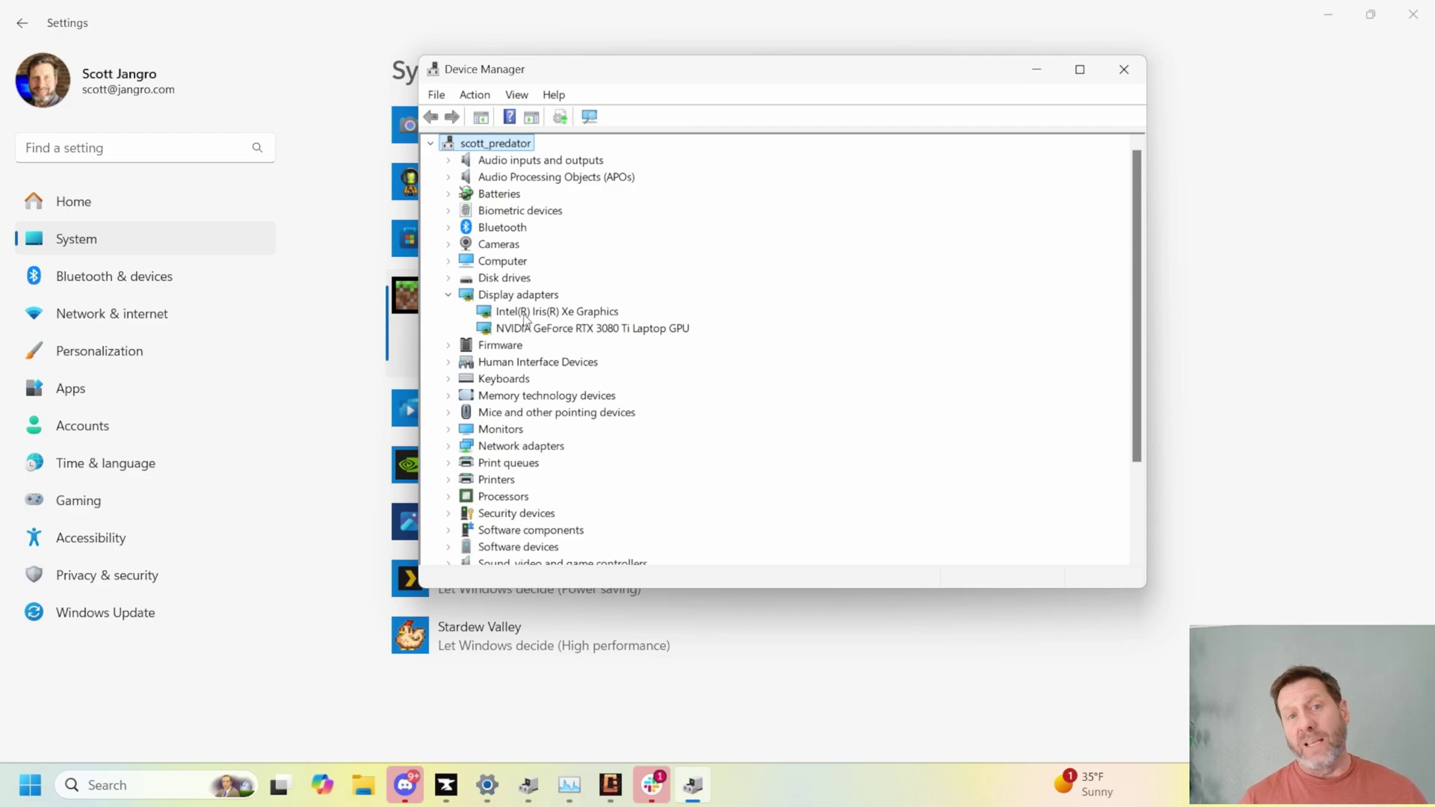
- Close Device Manager and go to the Graphics page in Windows Settings via search
key(alt+F4)
click(186, 147)
text(g)
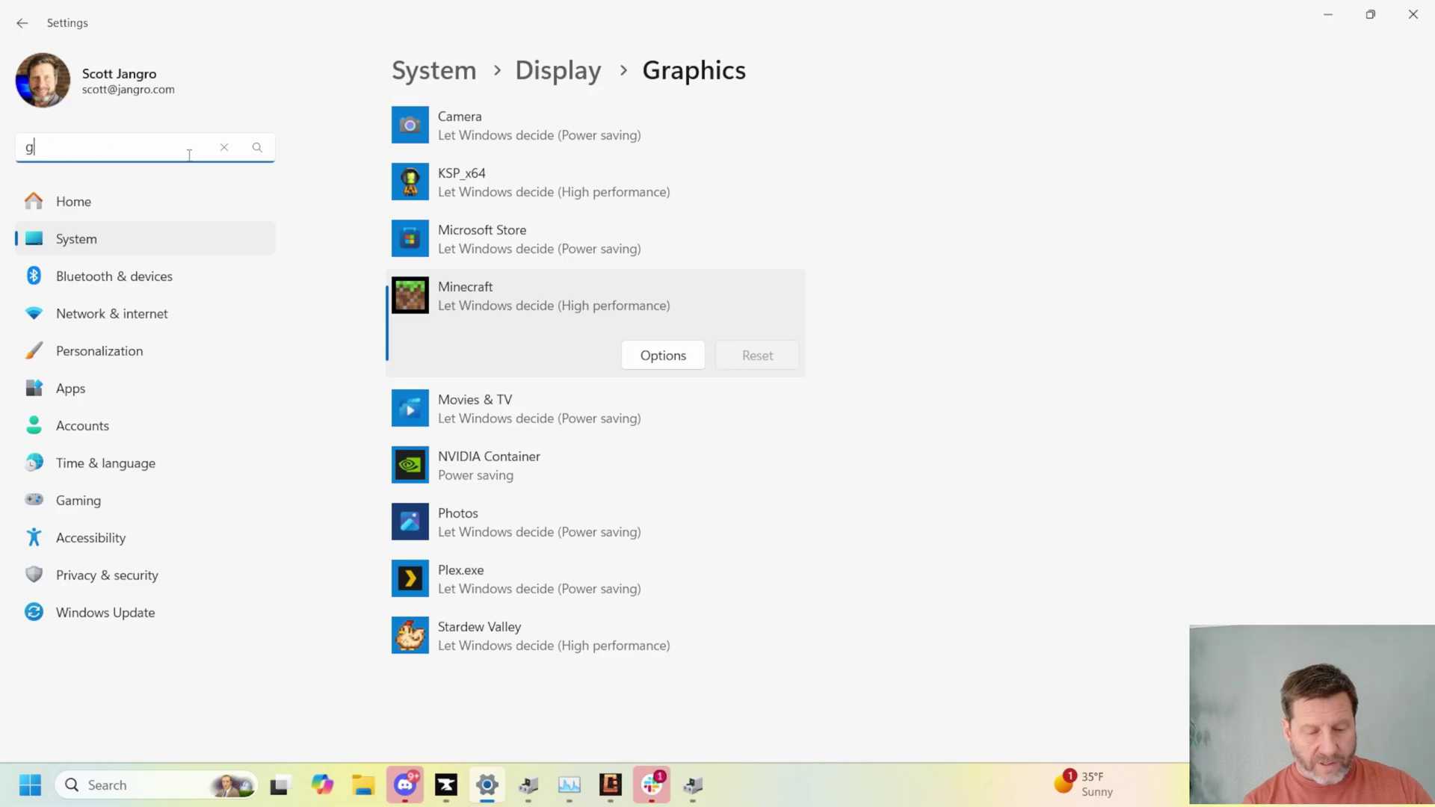
text(rap)
key(Return)
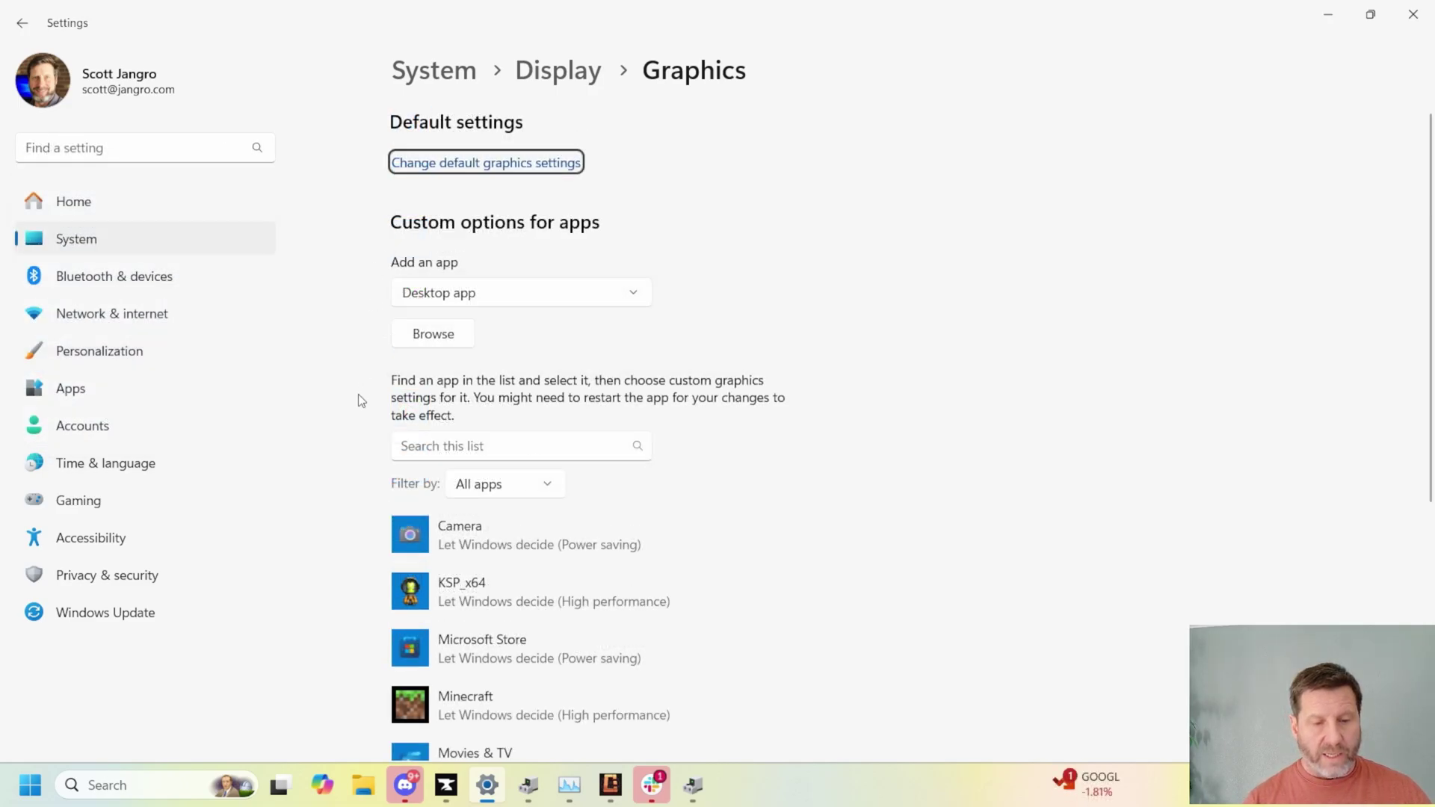
scroll(359, 401, down, 3)
scroll(360, 403, down, 2)
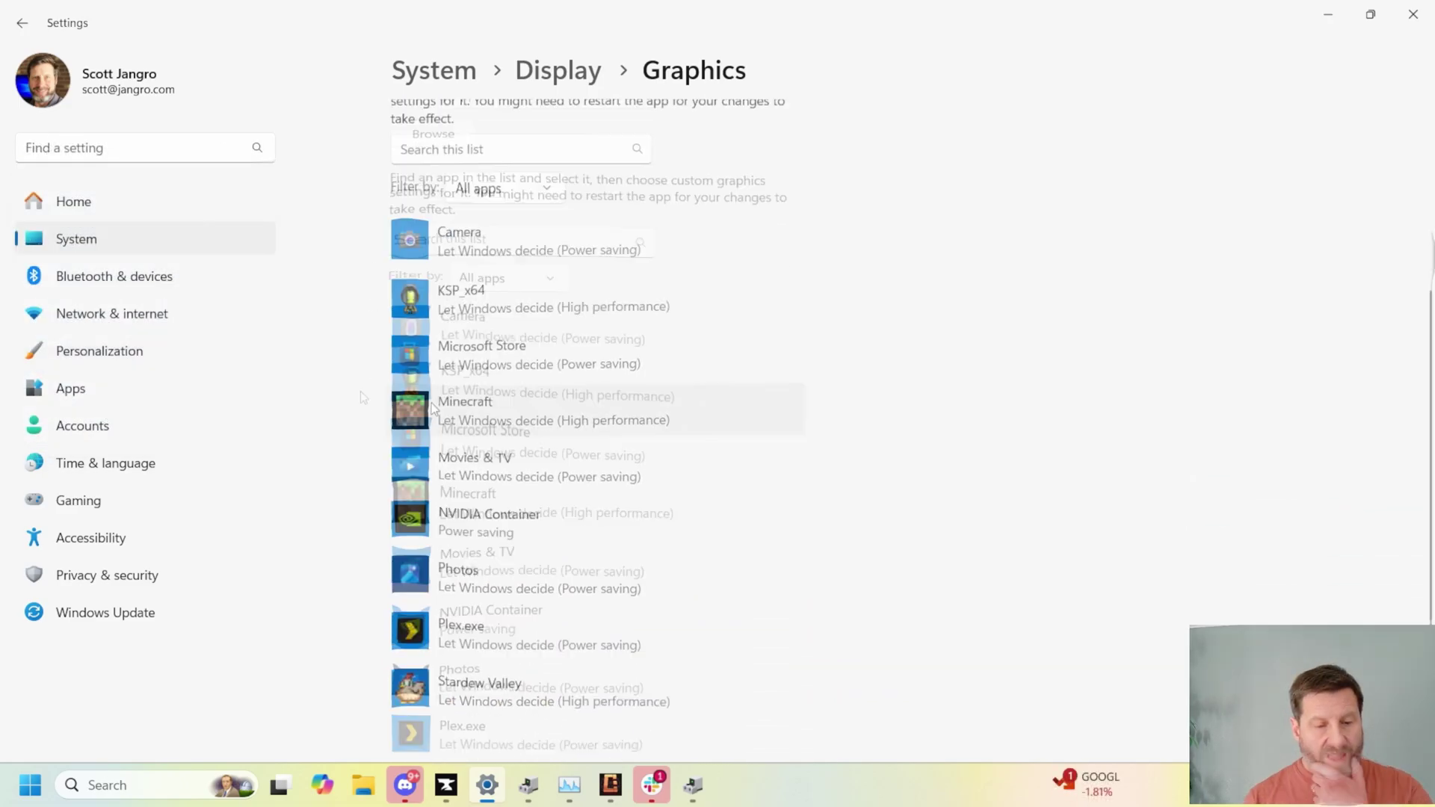
- Expand the Minecraft entry in the app list and bring up its graphics preference choices
click(506, 252)
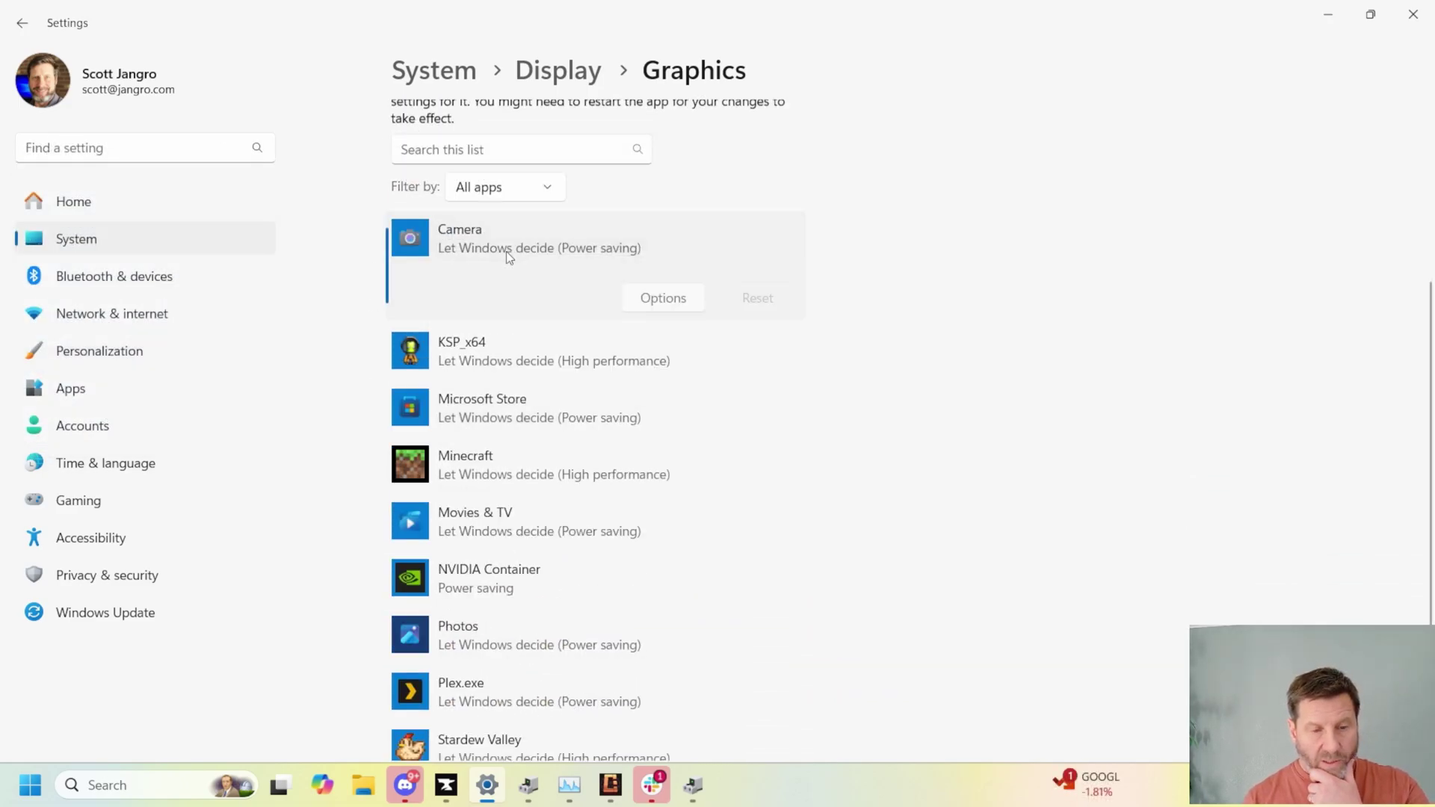
click(485, 462)
click(660, 467)
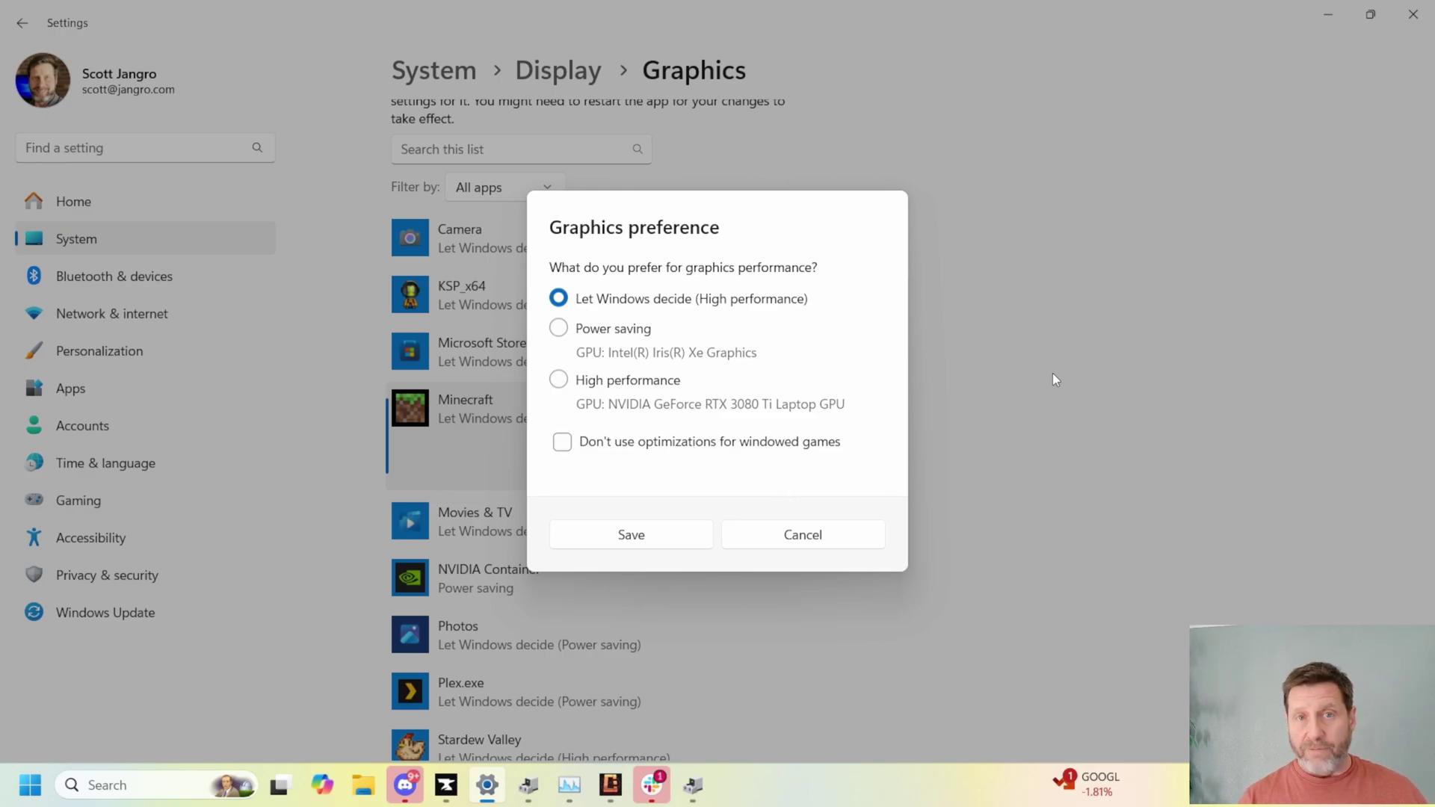
- Cancel Minecraft's graphics preference unchanged and switch over to the CurseForge app
click(790, 538)
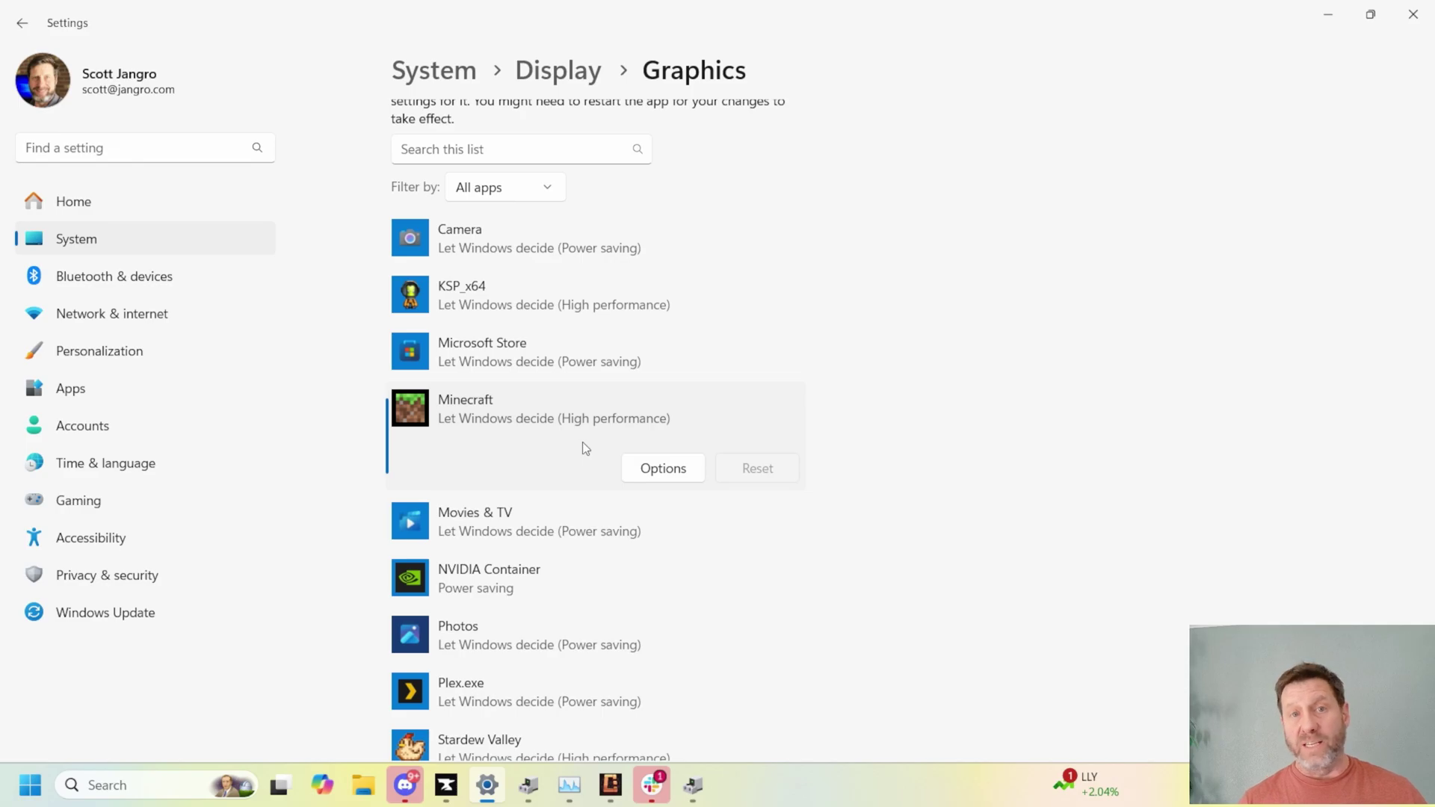
click(445, 786)
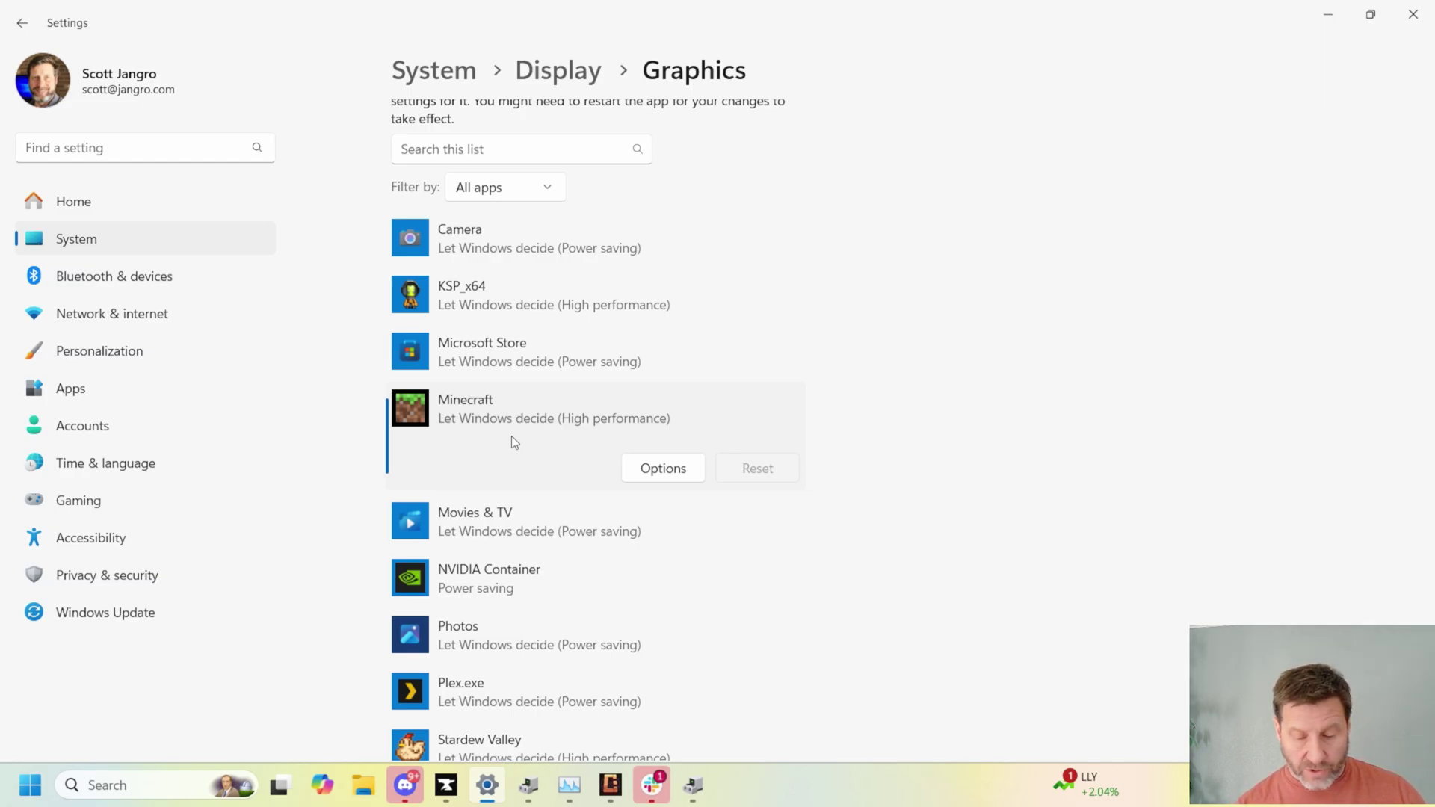
- Bring up Task Manager's Processes list showing OpenJDK Platform binary using about 8,304 MB
key(ctrl+alt+Delete)
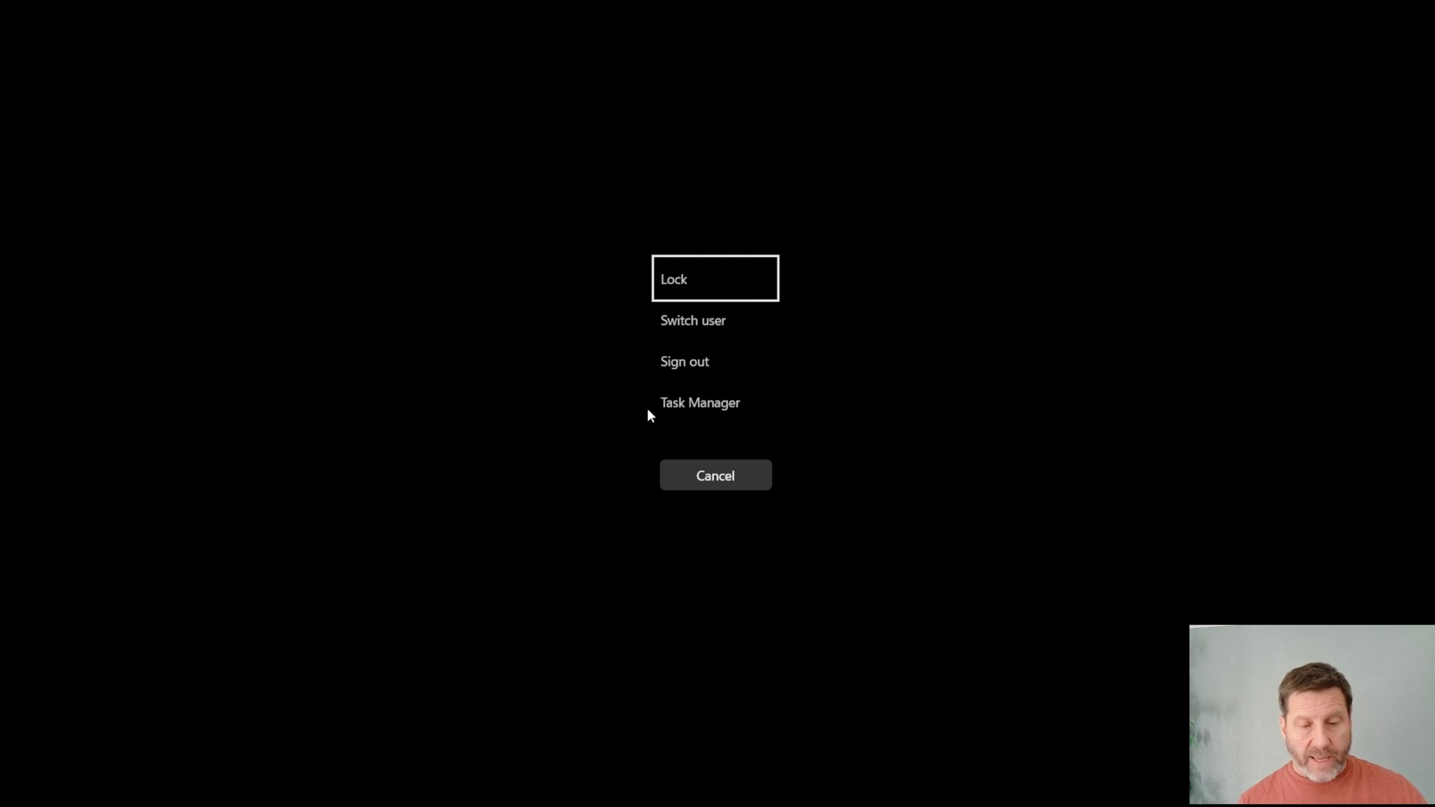
key(Escape)
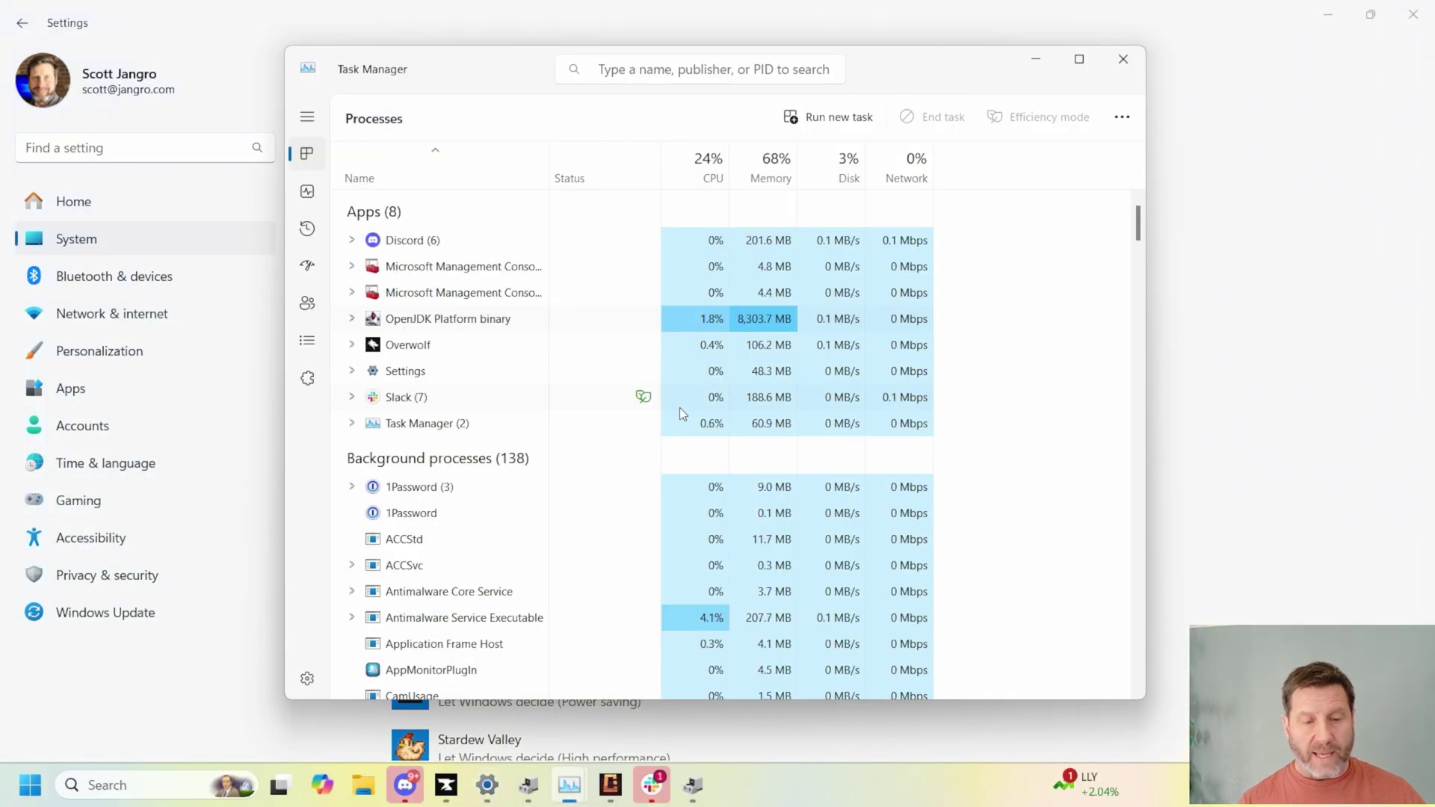
click(130, 788)
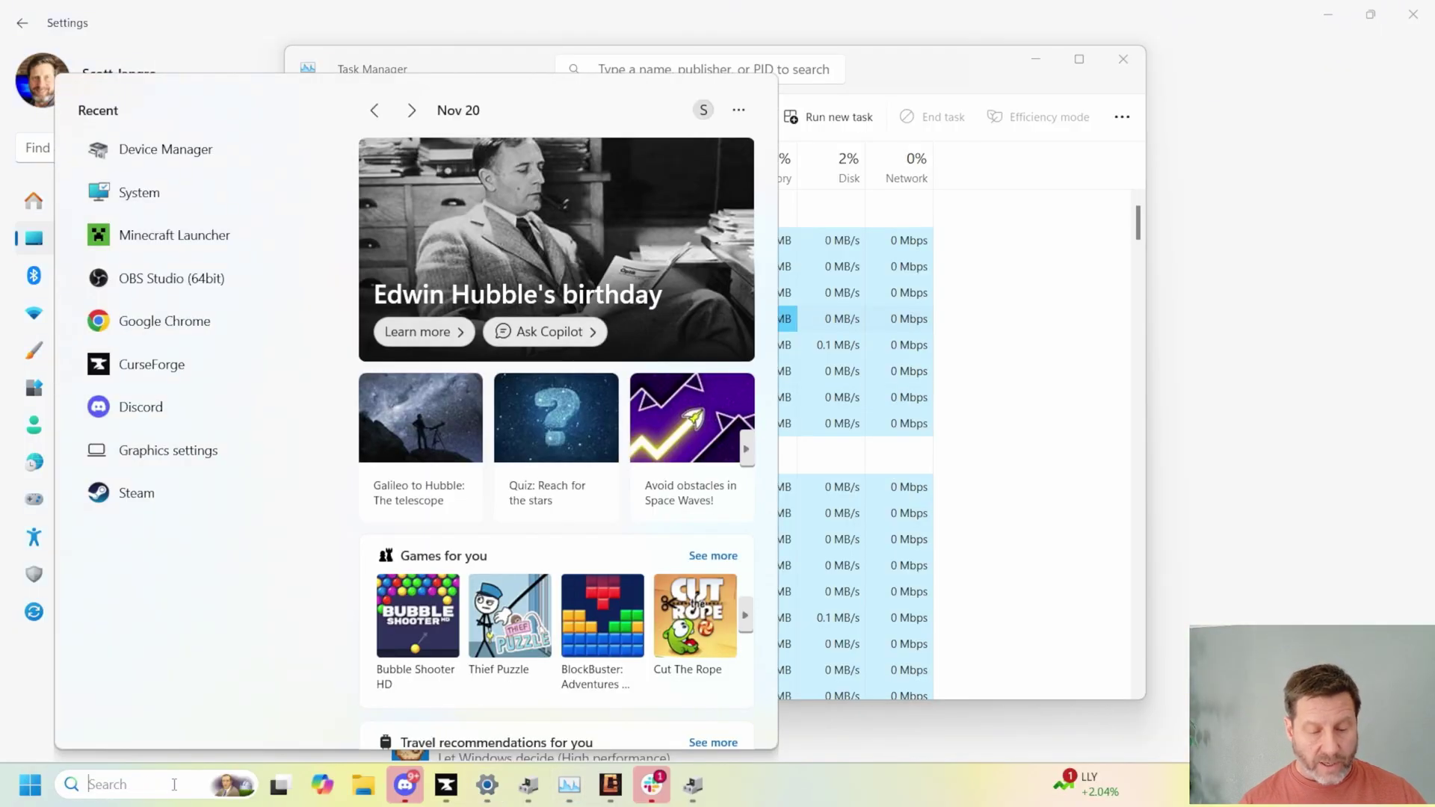
text(task)
click(154, 198)
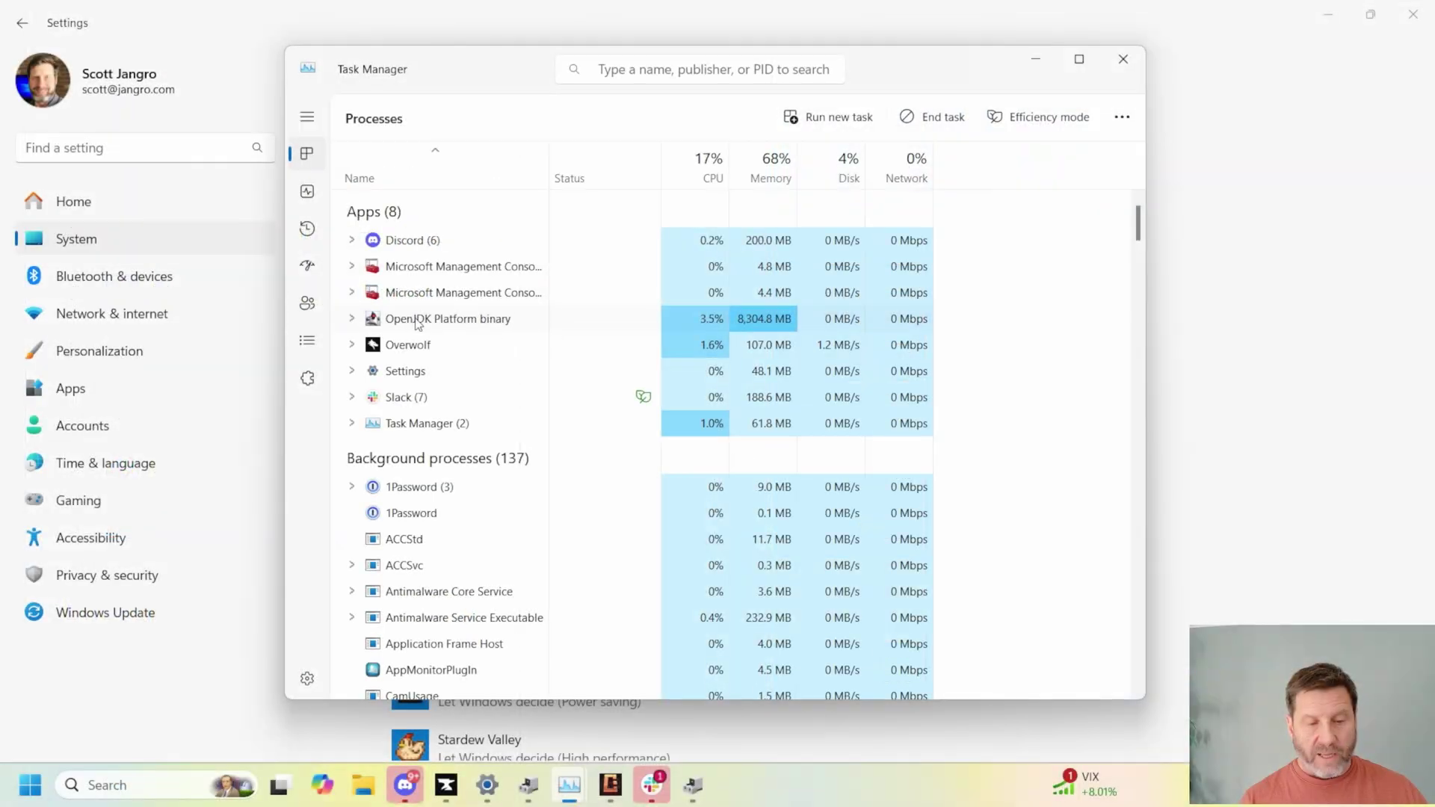
- Open the properties of the OpenJDK Platform binary's javaw file from Task Manager
right_click(416, 324)
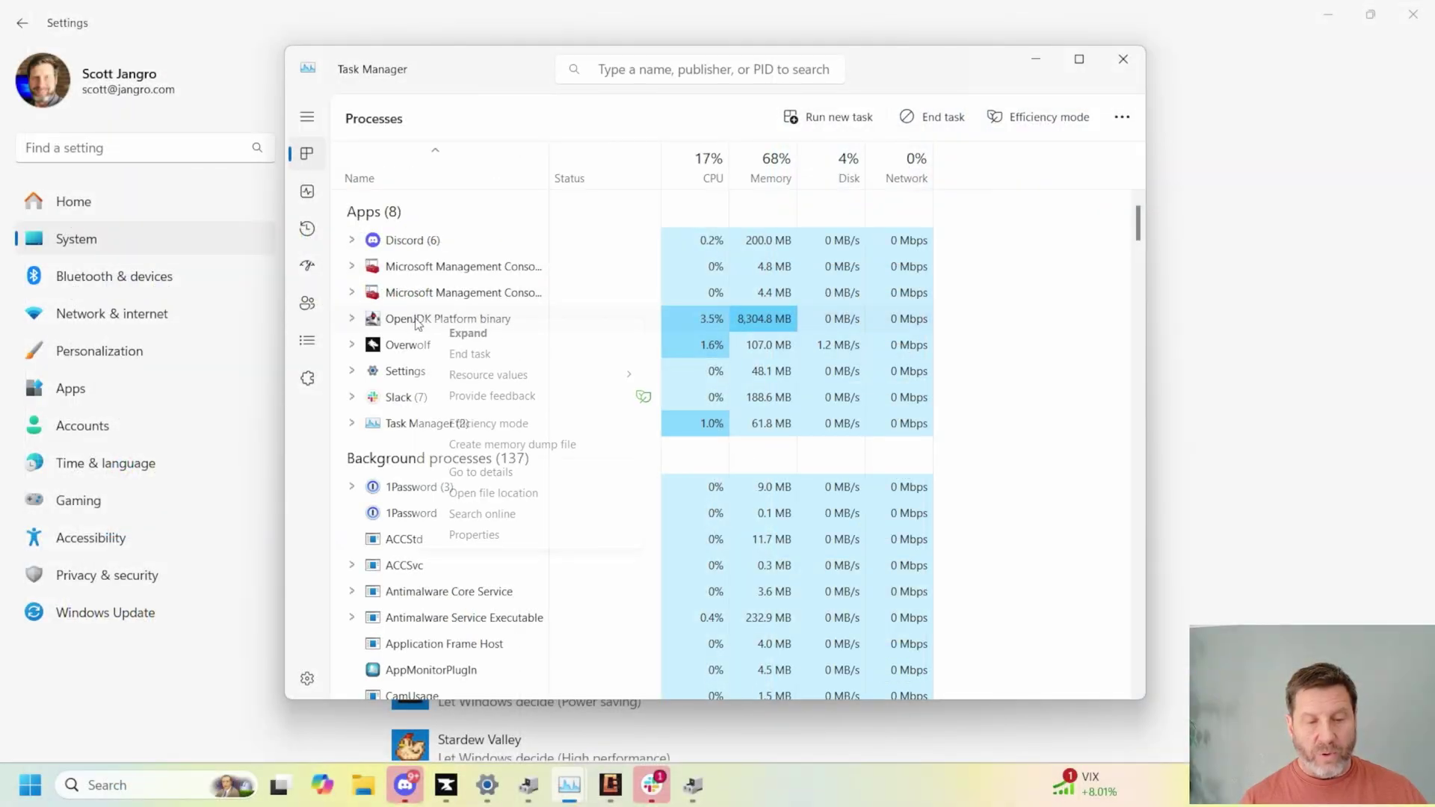
click(461, 538)
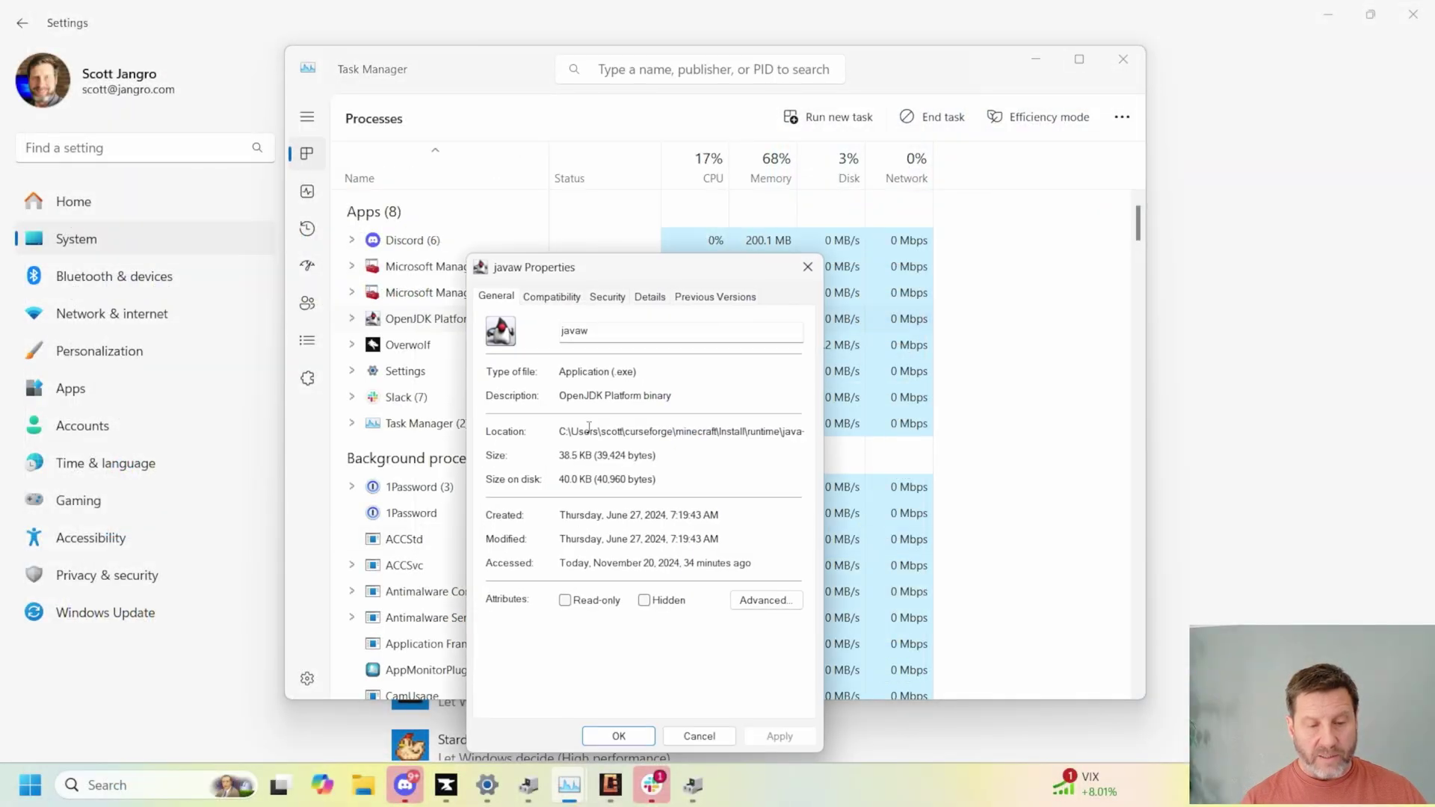
drag(560, 432, 815, 448)
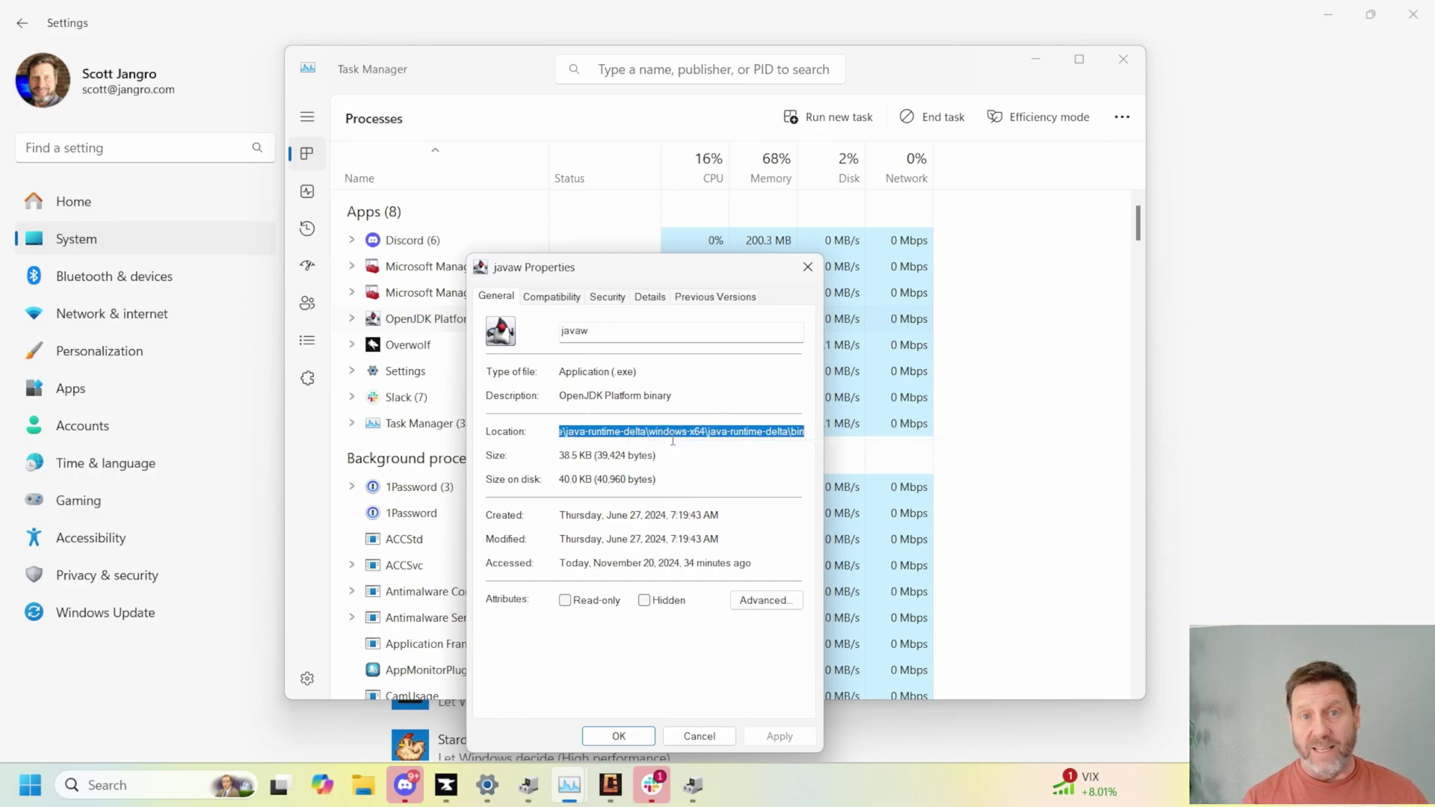
click(610, 430)
- Select the entire Location path of javaw and copy it to the clipboard
right_click(612, 433)
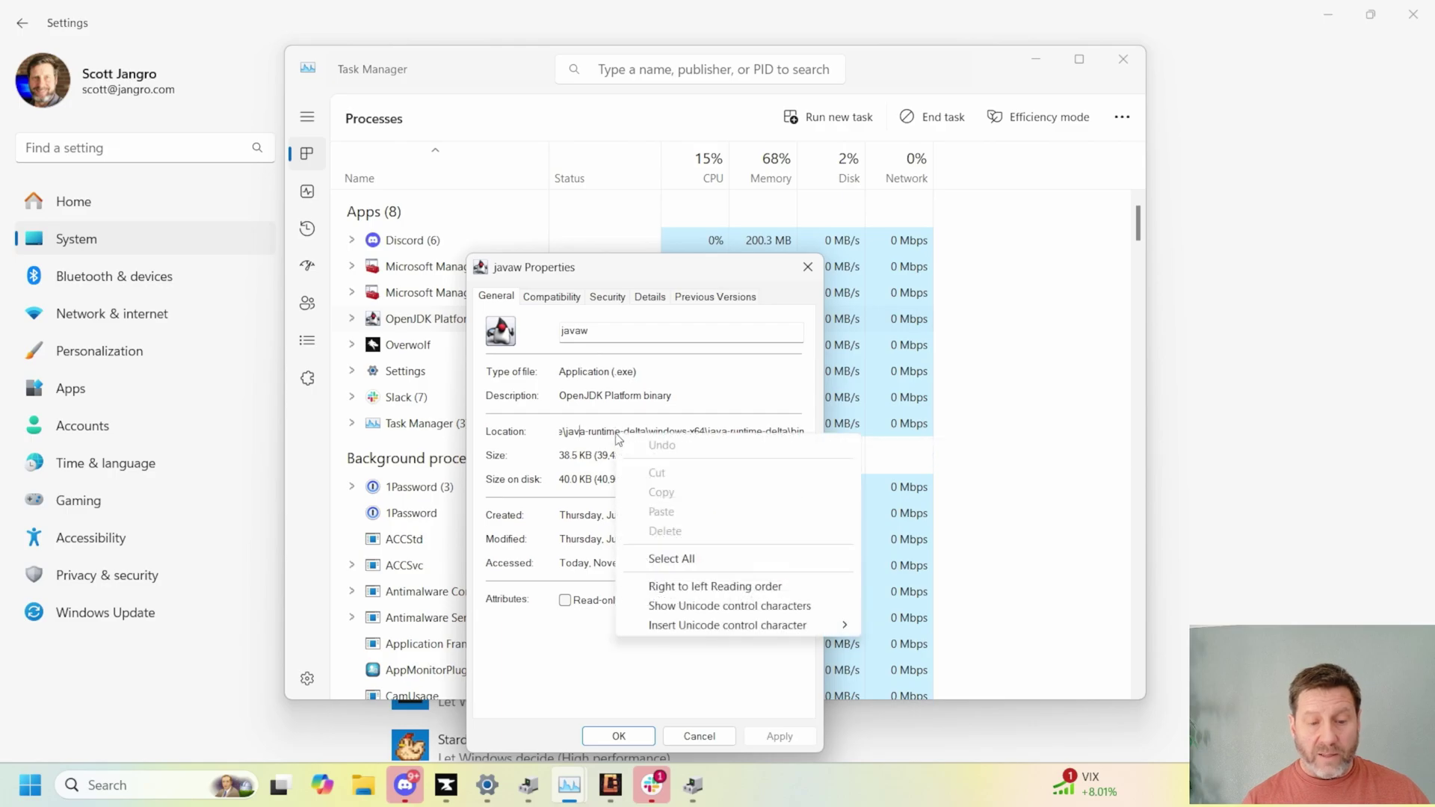
click(669, 550)
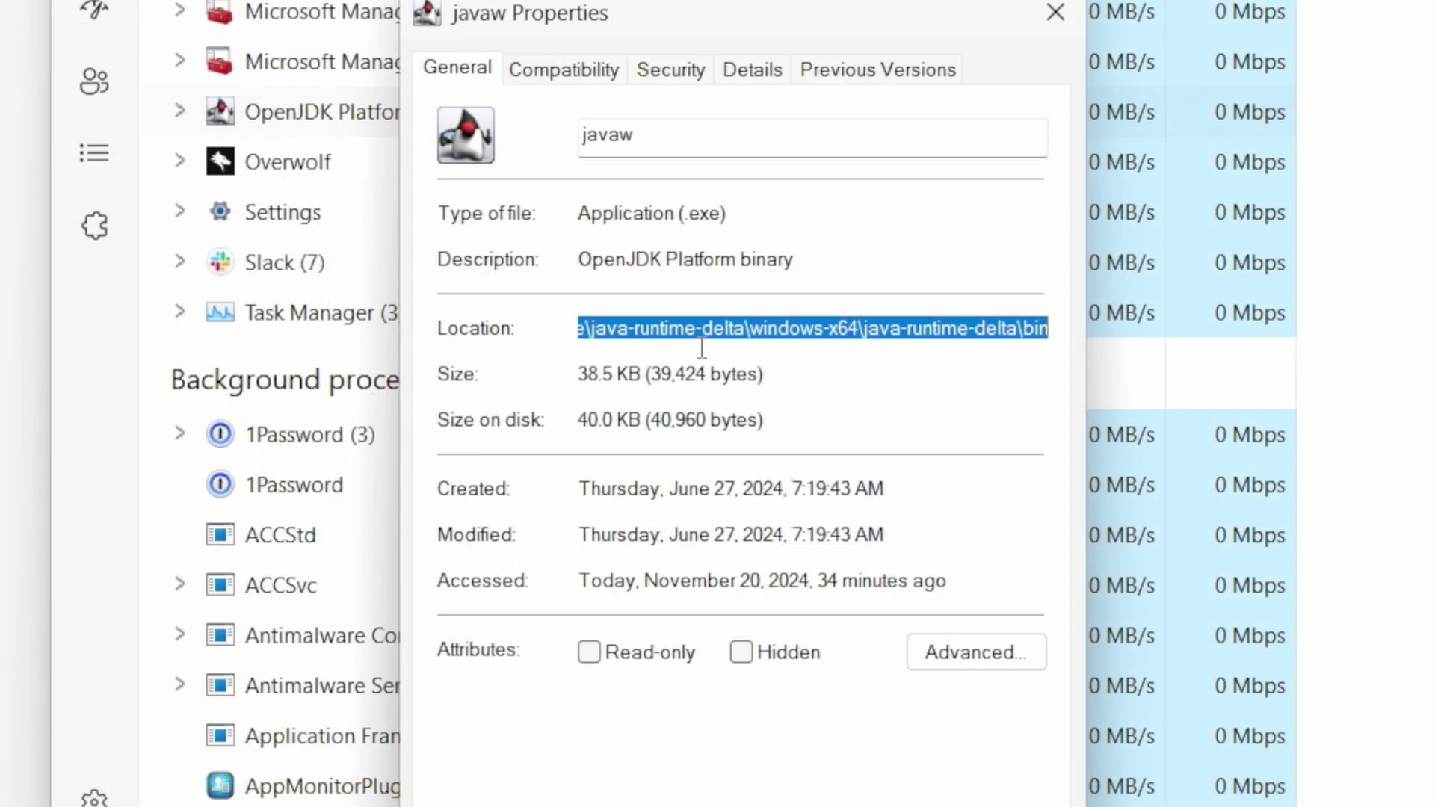
right_click(695, 322)
click(788, 435)
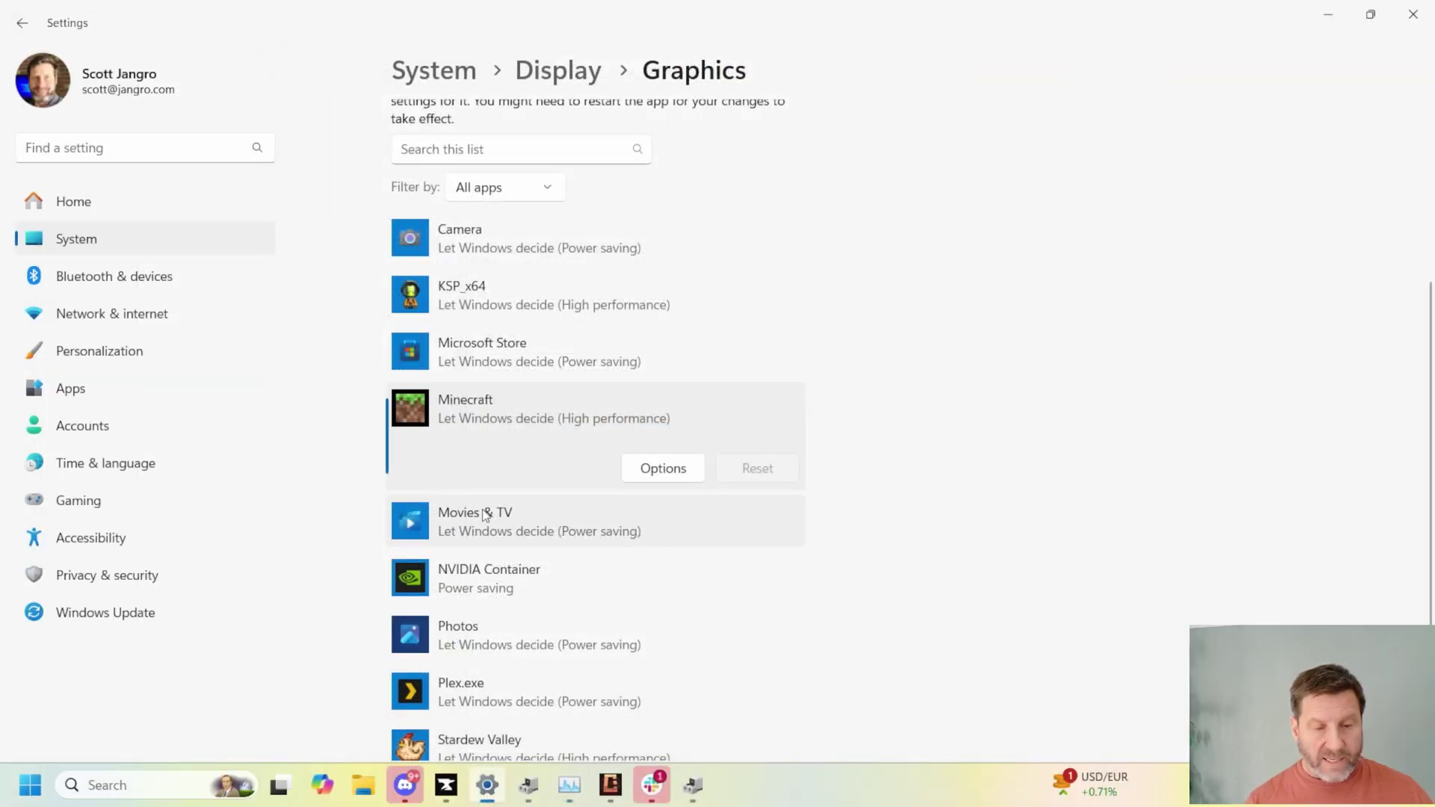
scroll(654, 314, up, 3)
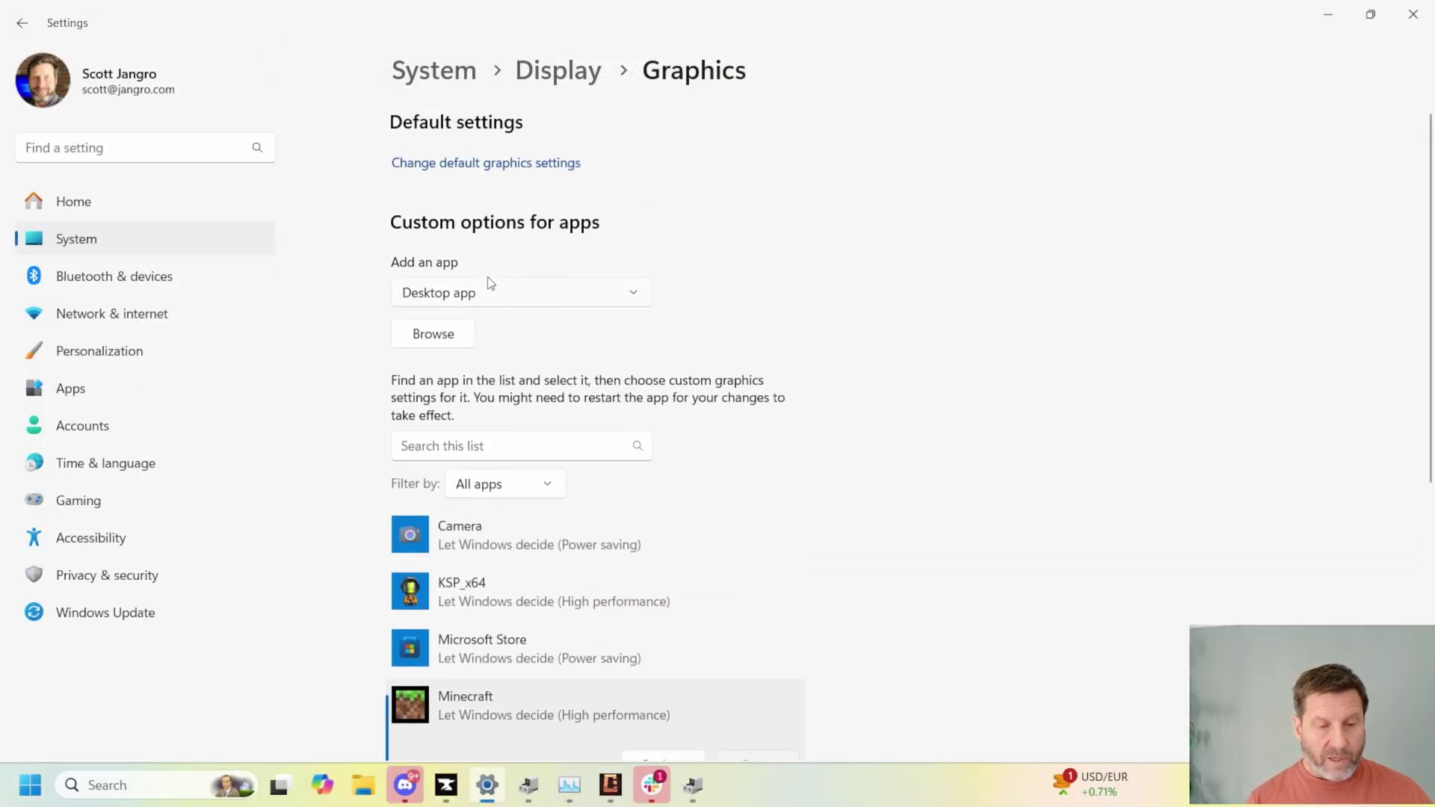
- Browse for a desktop app and paste the copied path to reach the java-runtime-delta bin folder
click(450, 340)
click(325, 52)
click(465, 52)
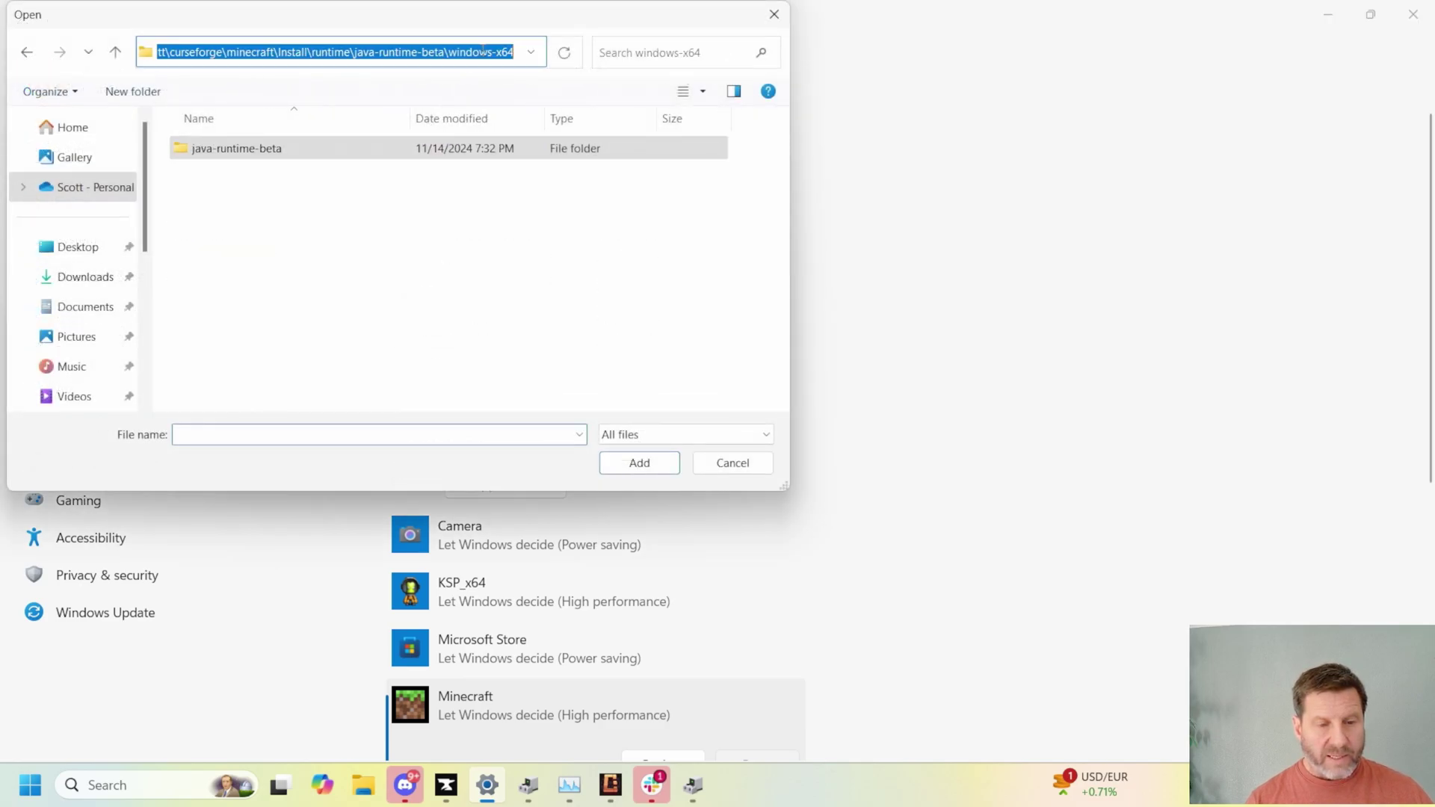
click(476, 52)
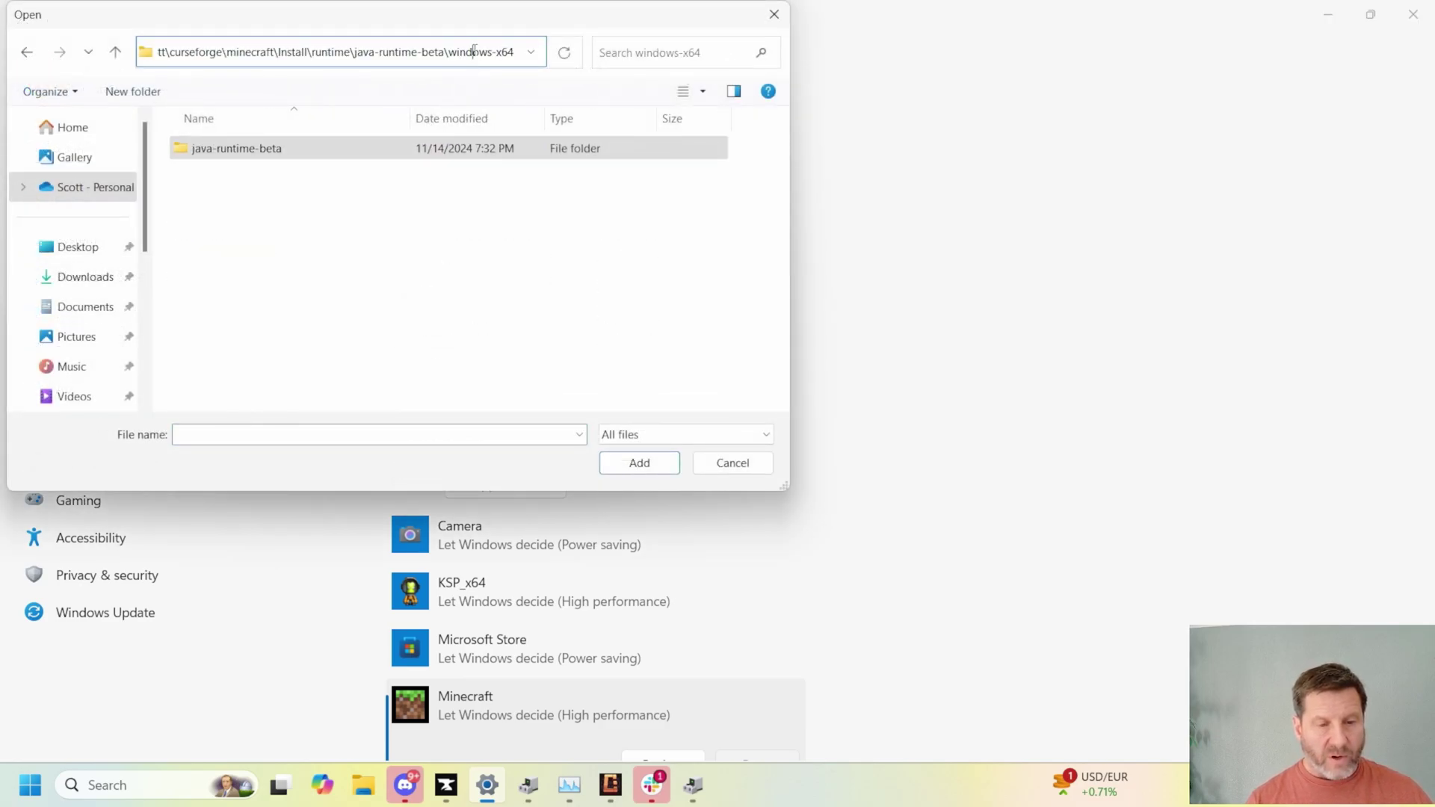
key(ctrl+a)
key(ctrl+v)
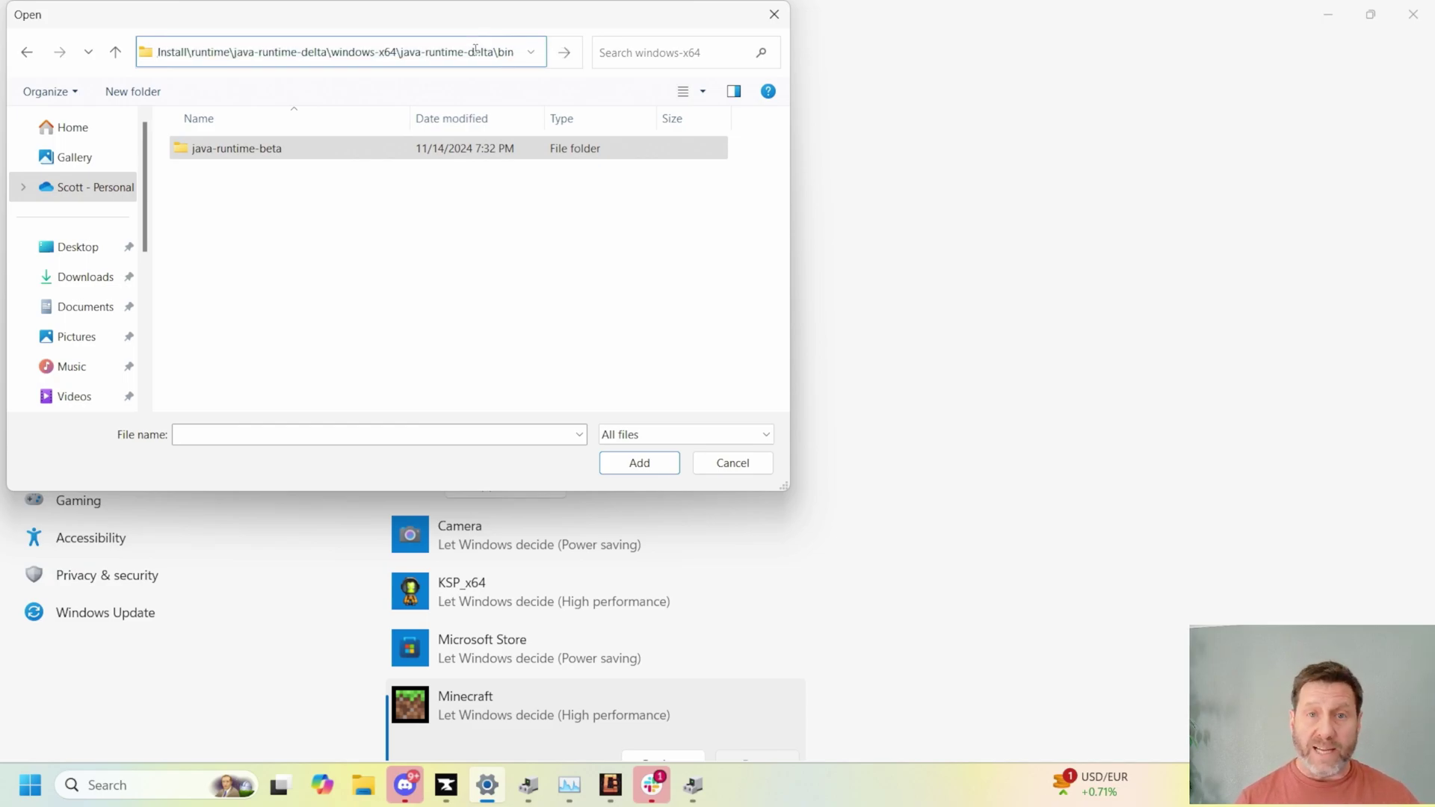
key(Return)
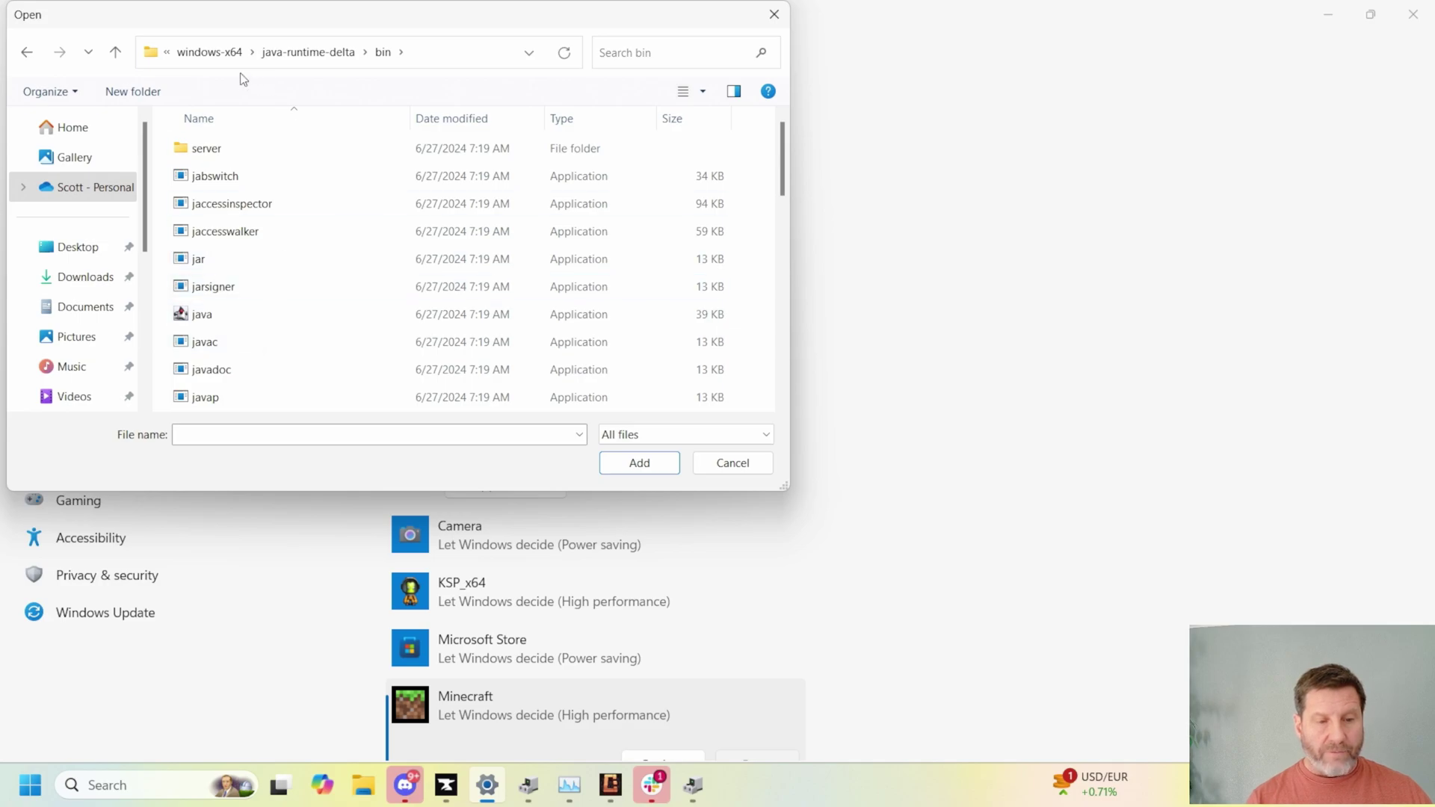
scroll(198, 319, down, 1)
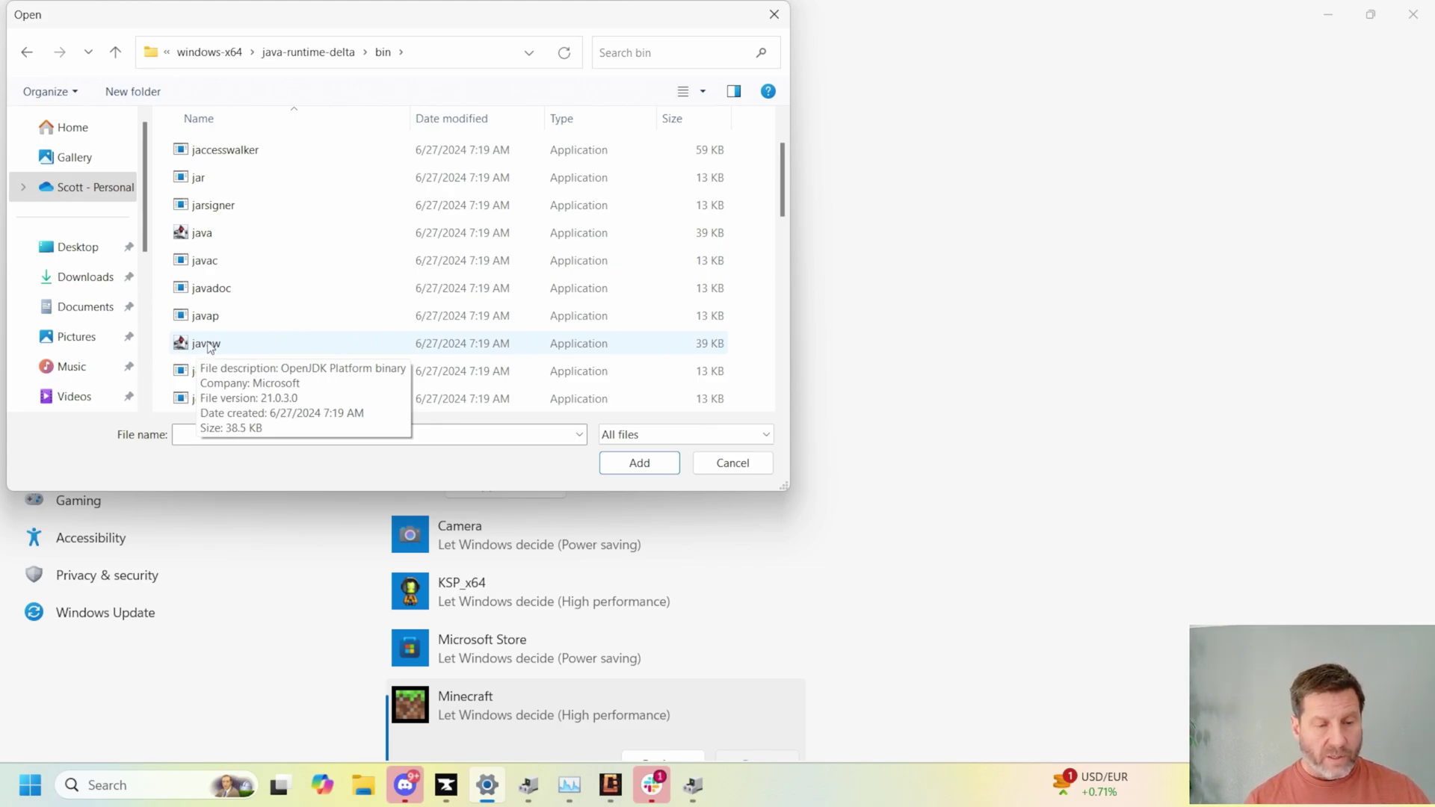
- Add javaw.exe from that folder to the custom graphics app list
click(208, 346)
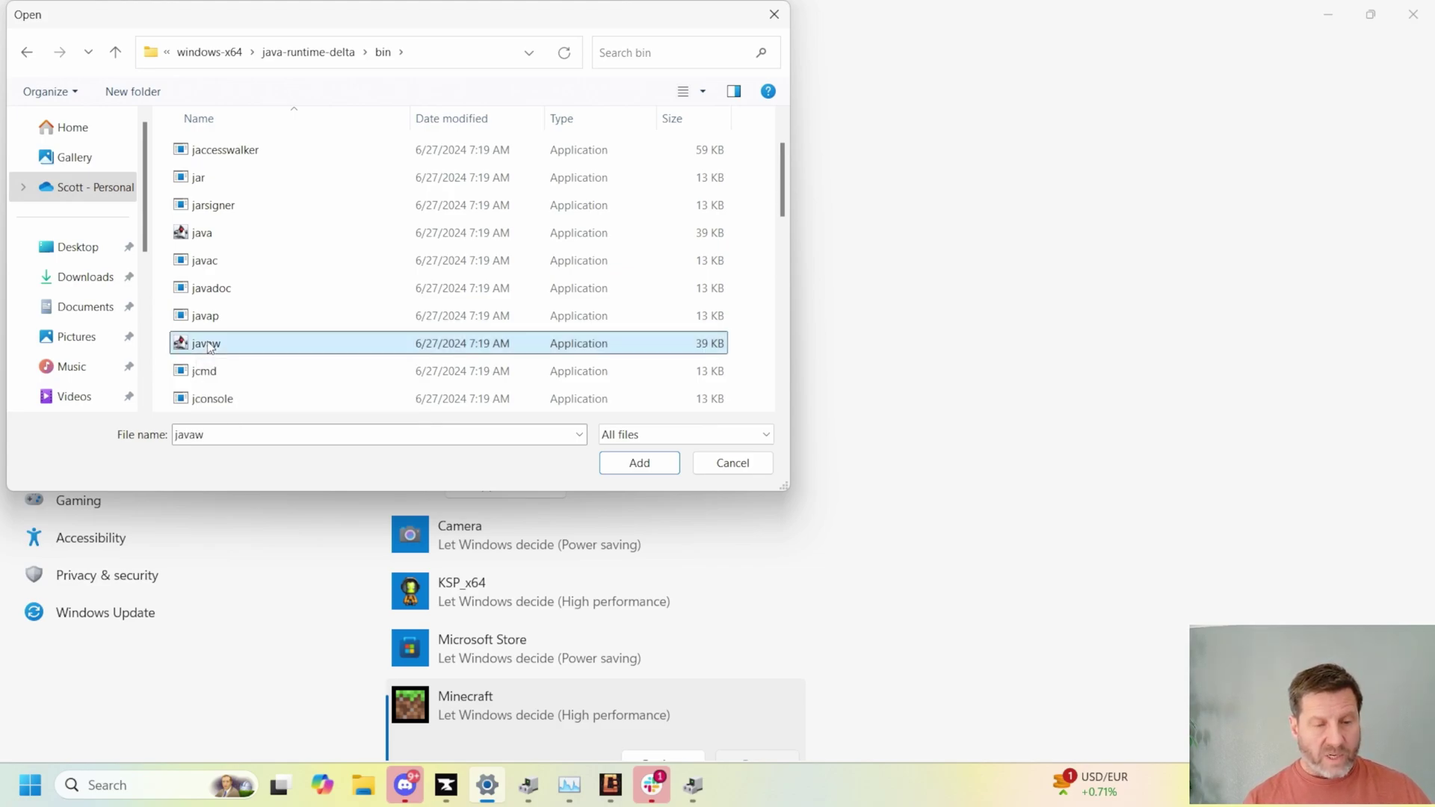
click(634, 464)
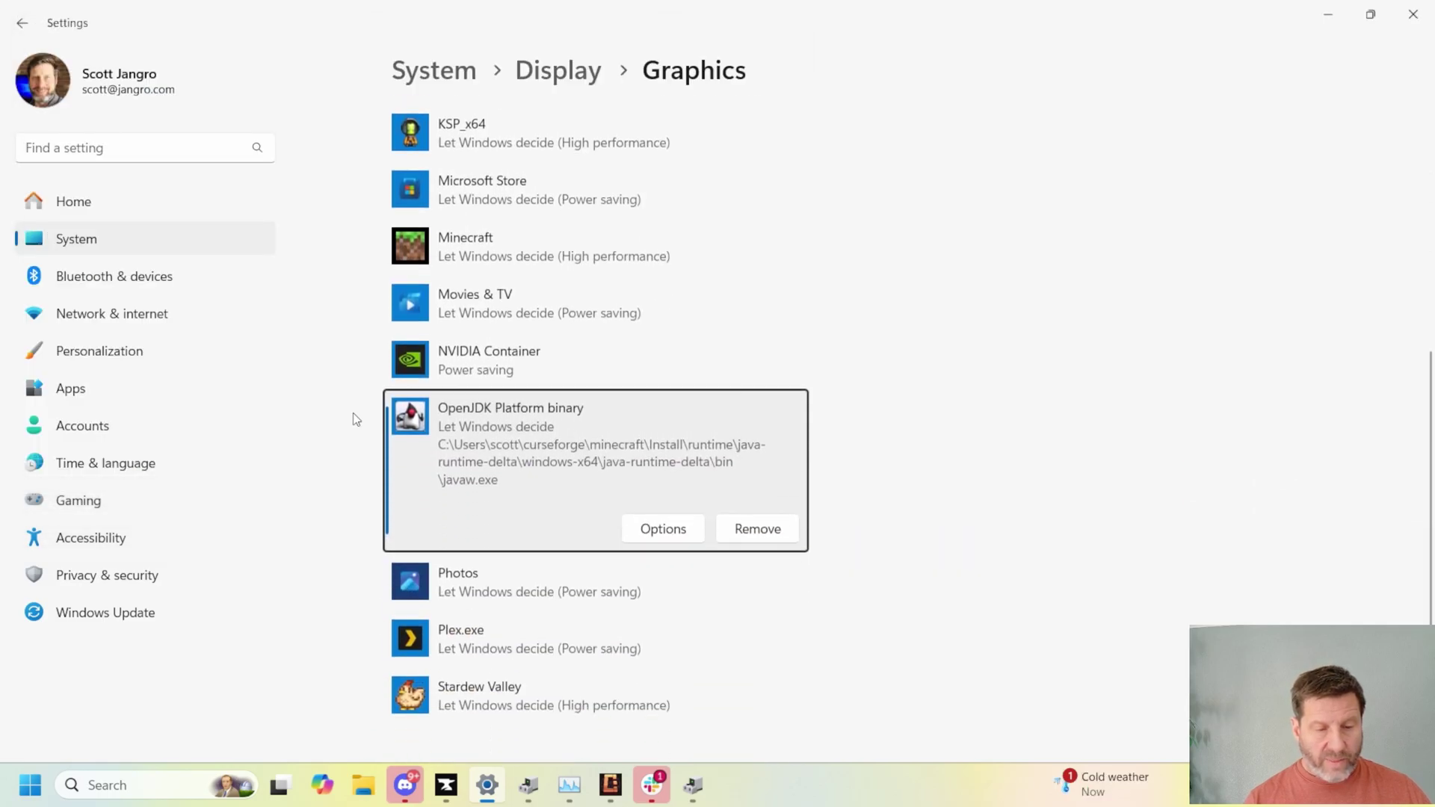
scroll(453, 429, down, 2)
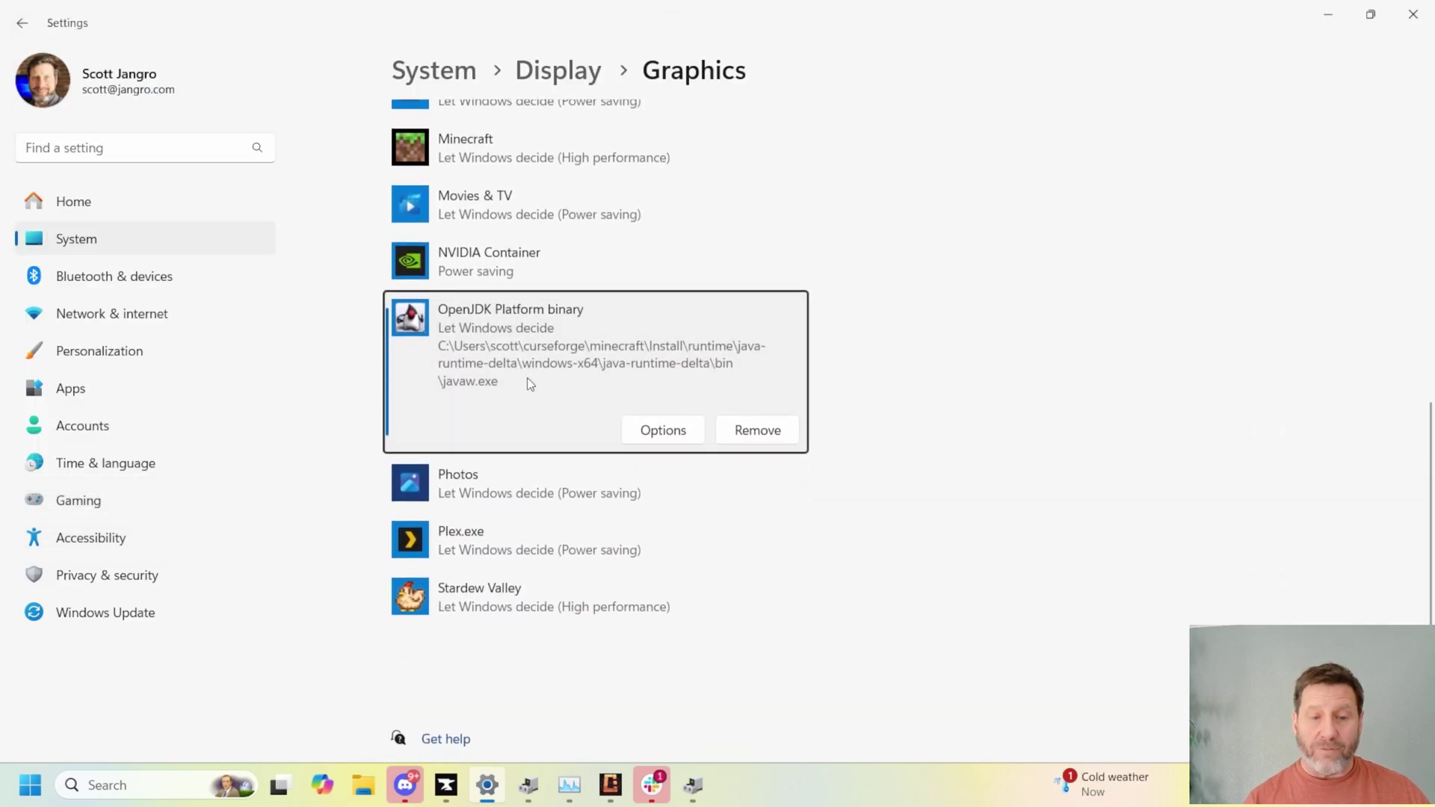
- Set OpenJDK Platform binary to the NVIDIA High performance GPU, save, and switch back to the game
click(654, 433)
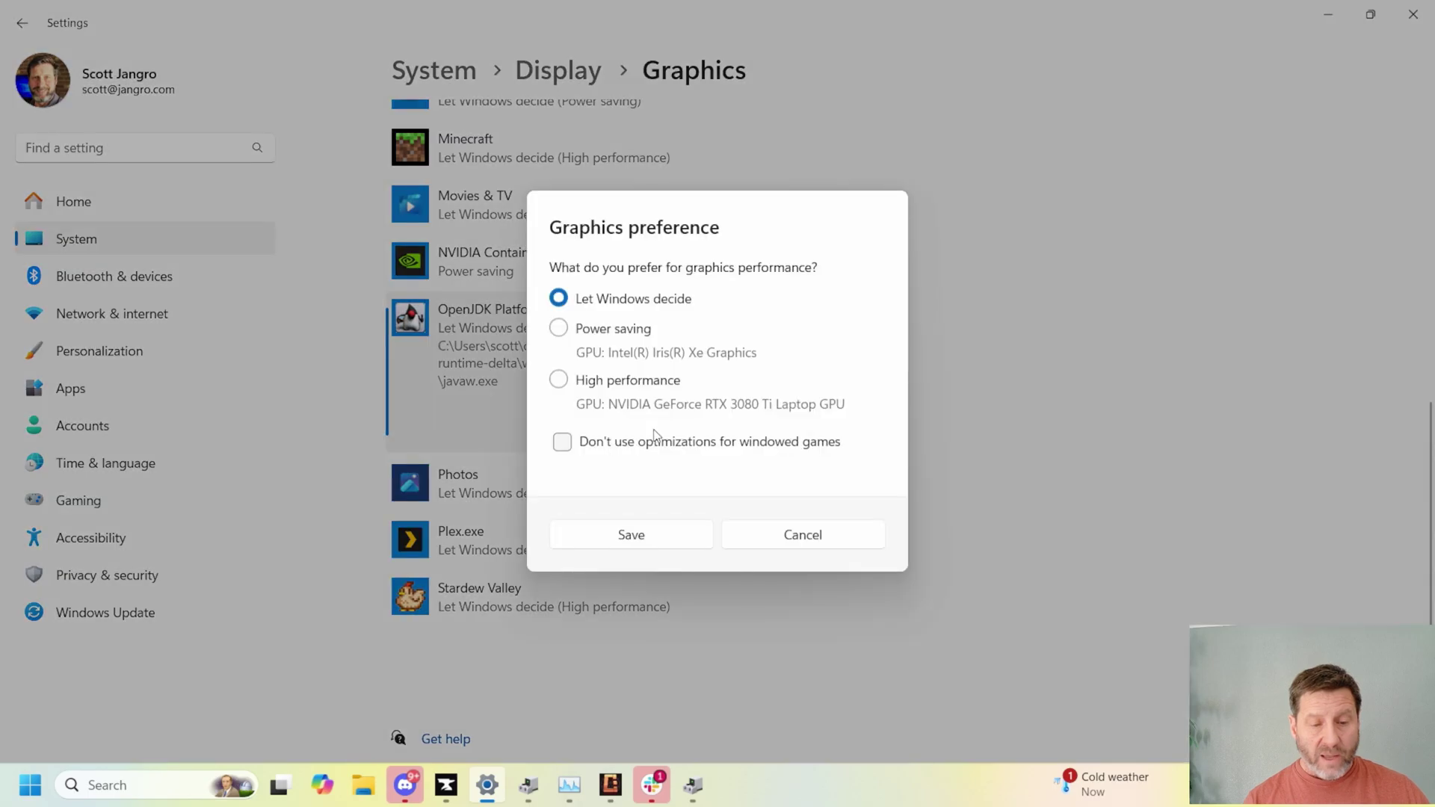
click(559, 379)
click(646, 541)
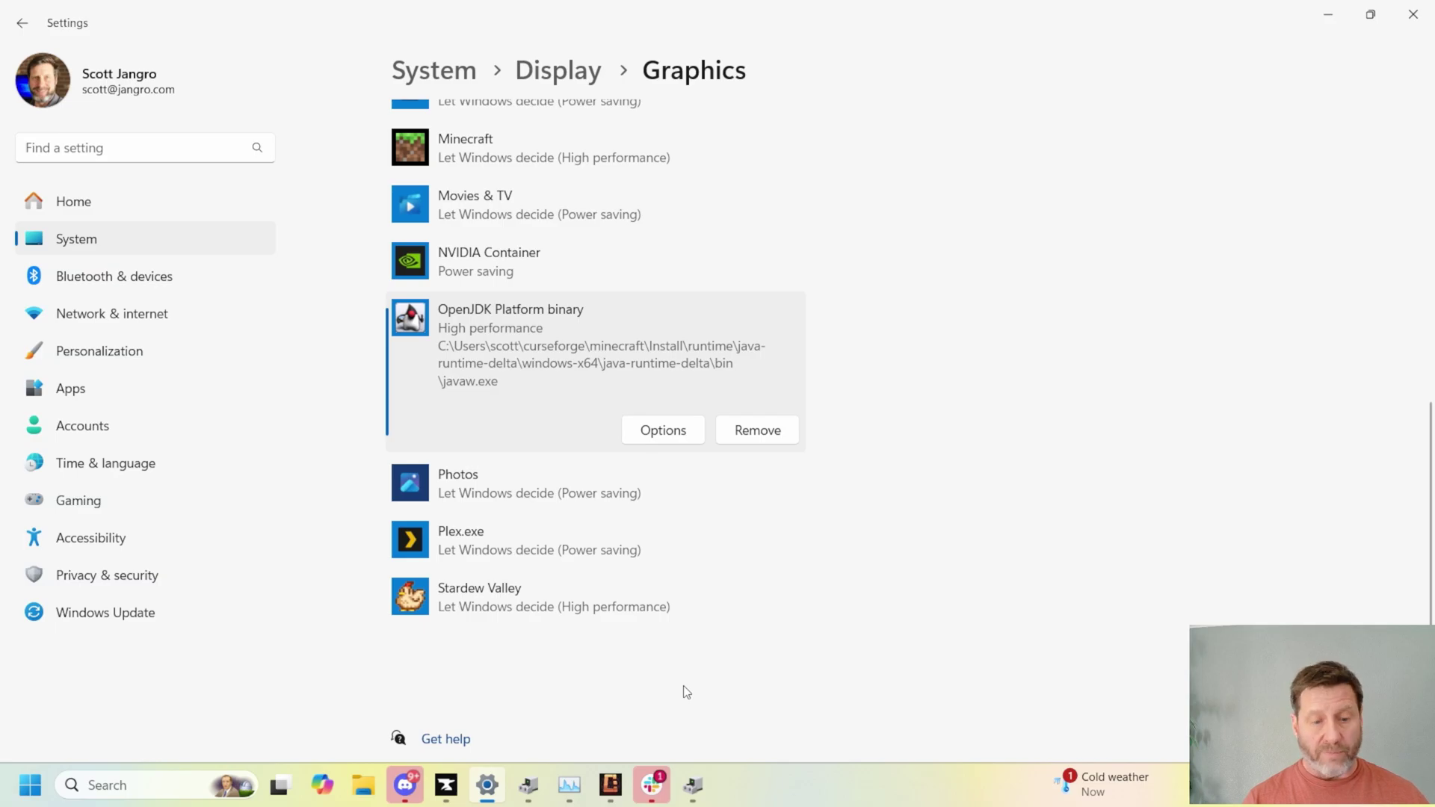
key(alt+Tab)
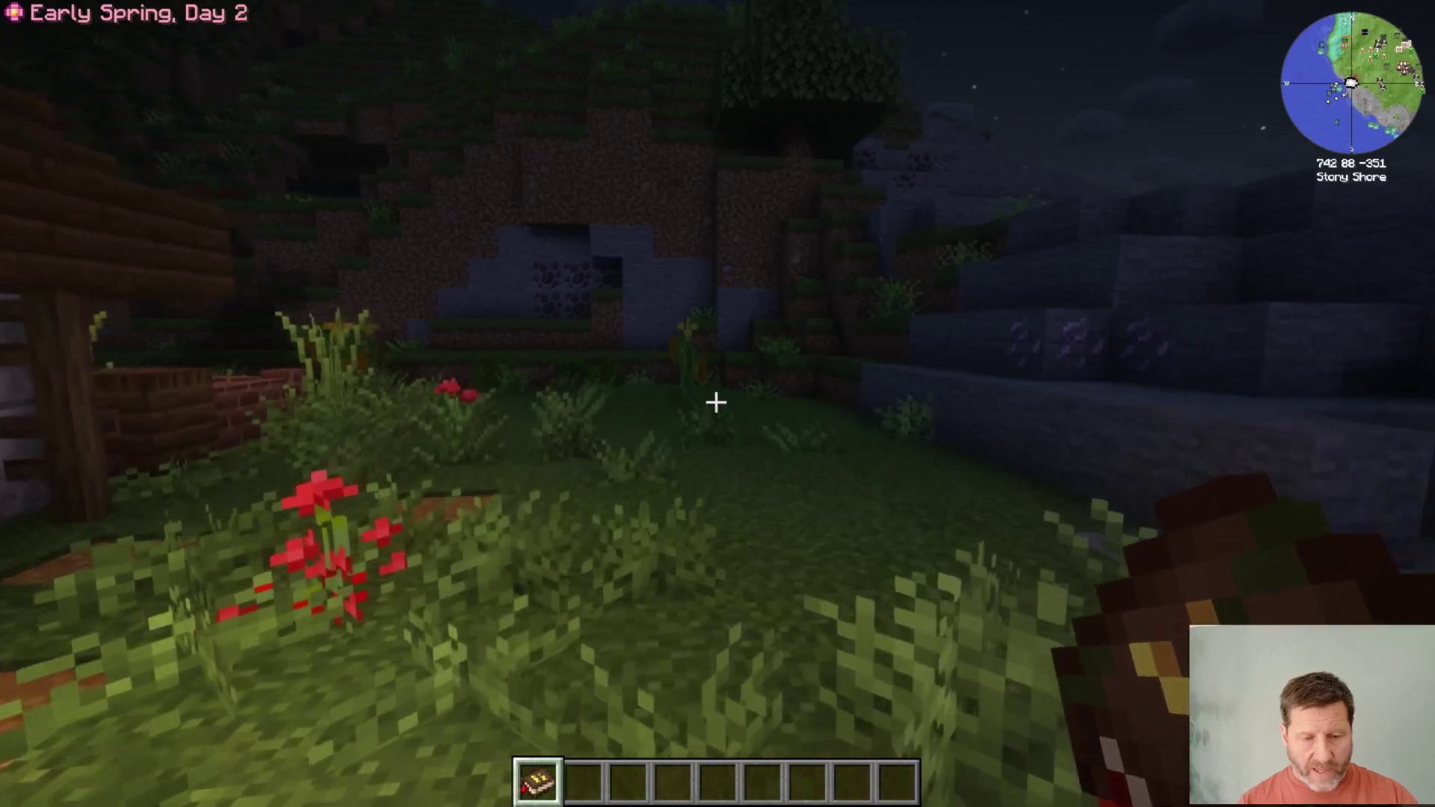
- Show the debug overlay now reporting the NVIDIA GeForce RTX 3080 Ti Laptop GPU as the display device
key(s)
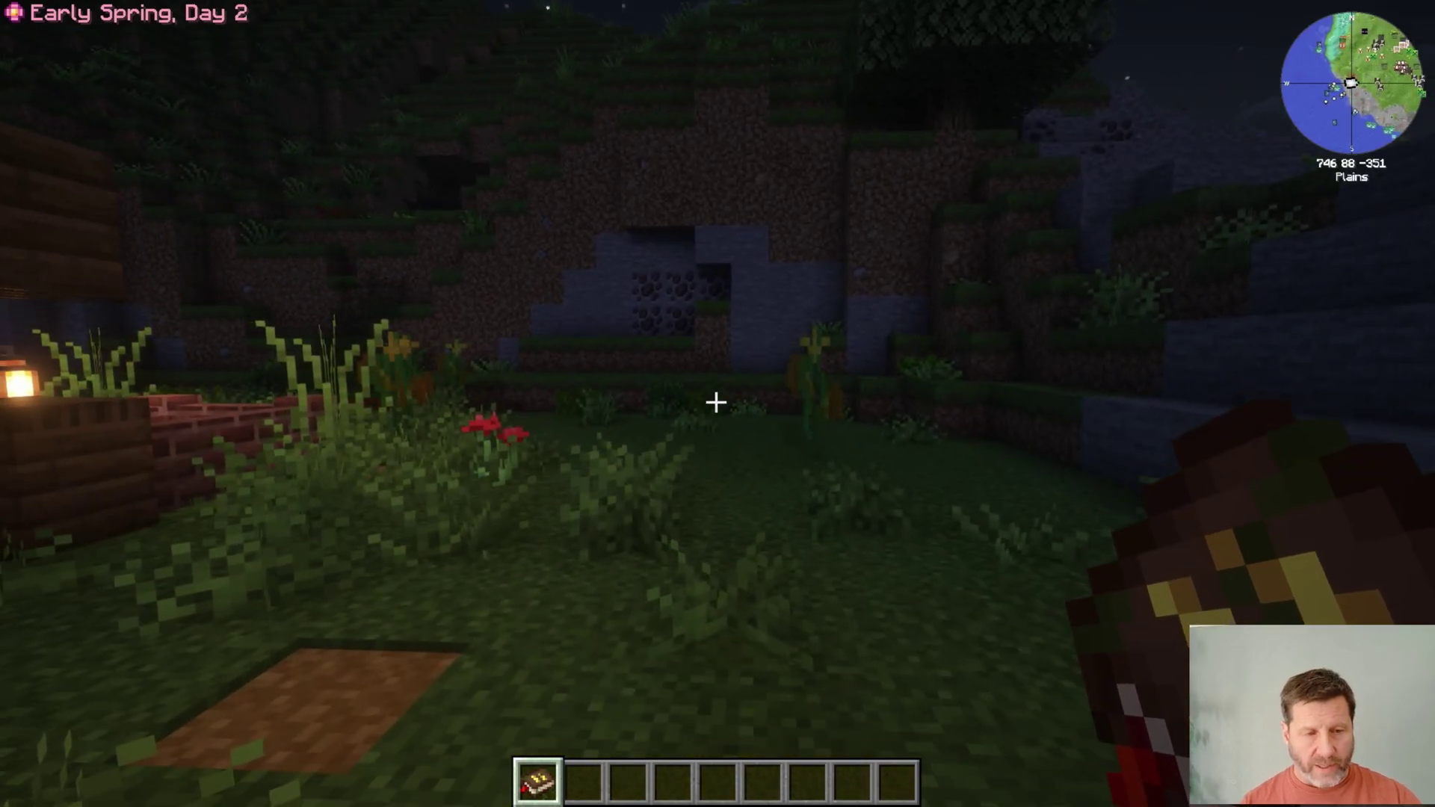
key(F3)
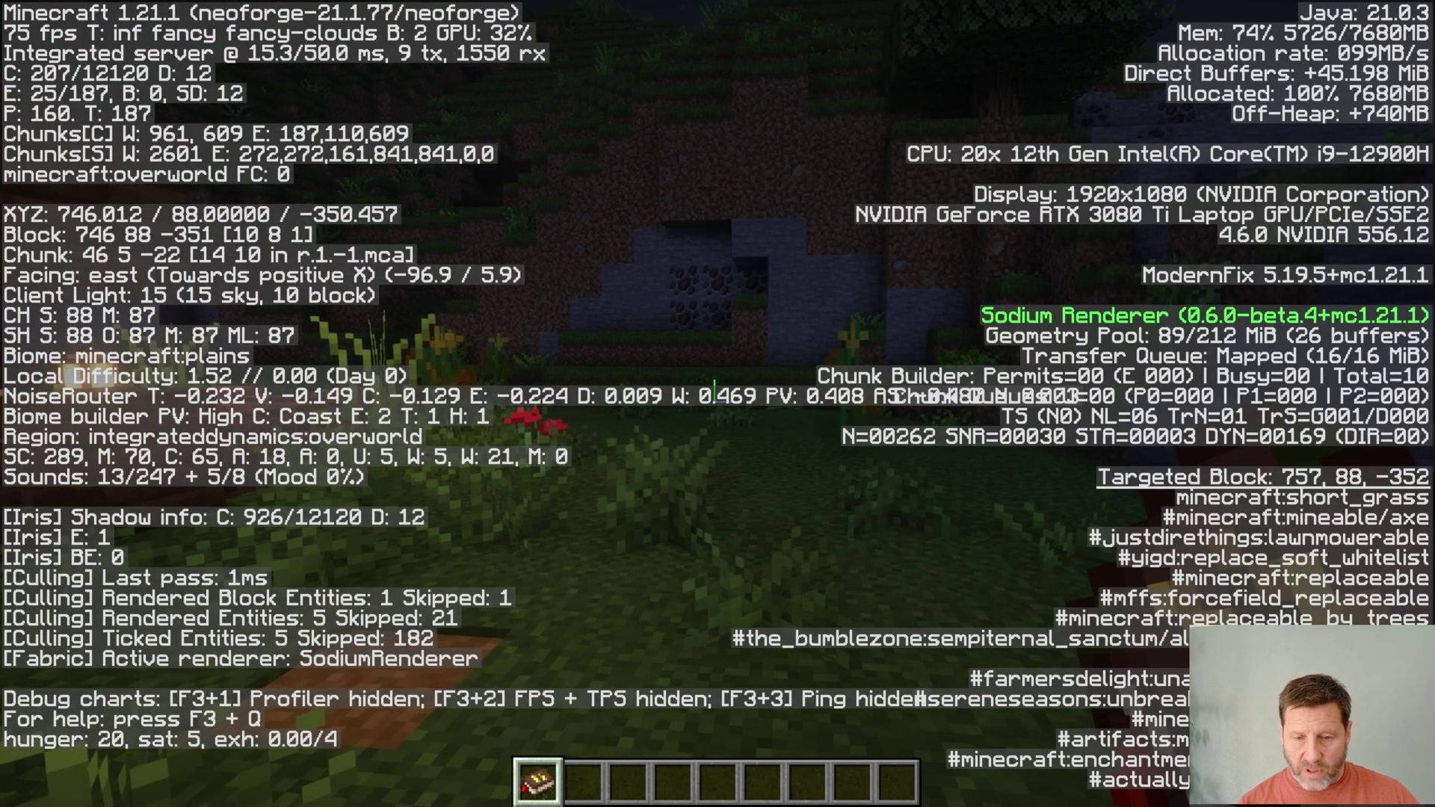